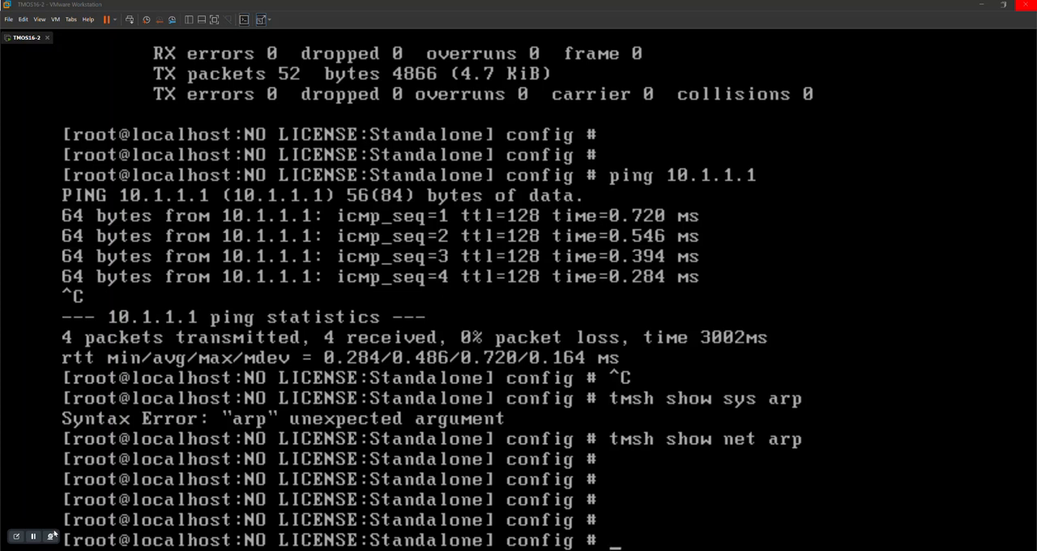
Test connectivity from the virtual machine console by pinging 10.1.1.1, stopping after a couple of replies
{"action": "key", "text": "Return"}
{"action": "key", "text": "Return"}
{"action": "key", "text": "Return"}
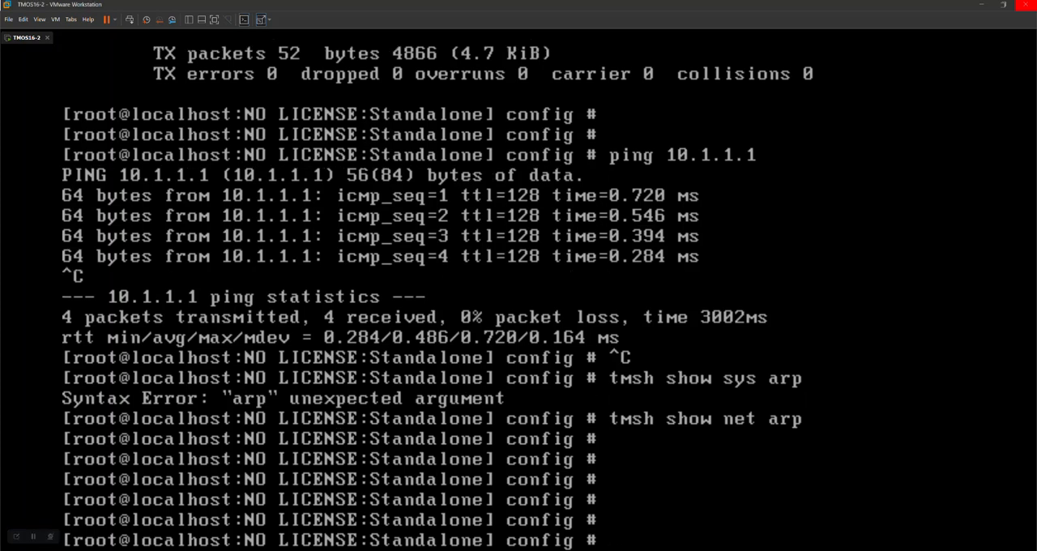
{"action": "type", "text": "ping "}
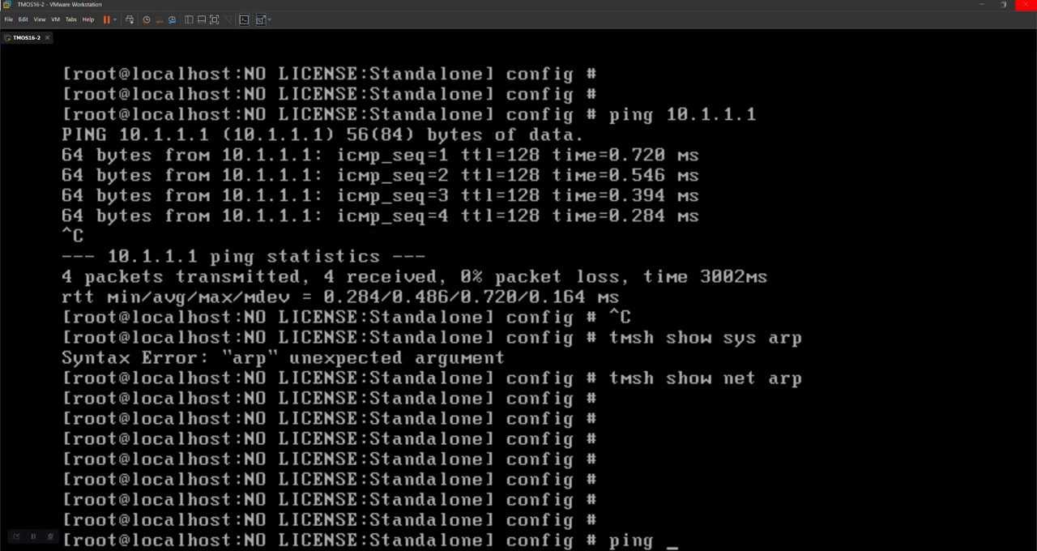
{"action": "type", "text": "10.1.1.1"}
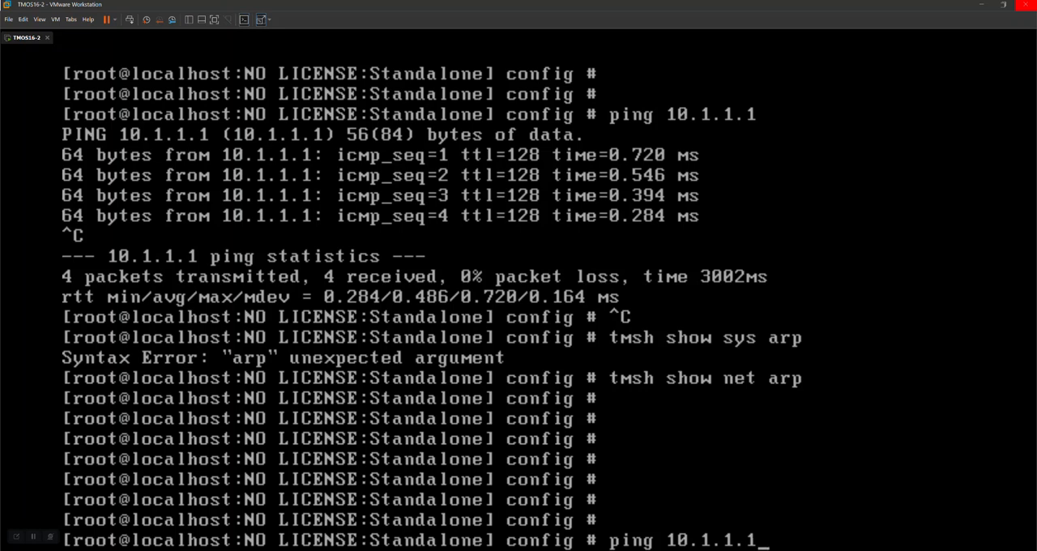
{"action": "key", "text": "Return"}
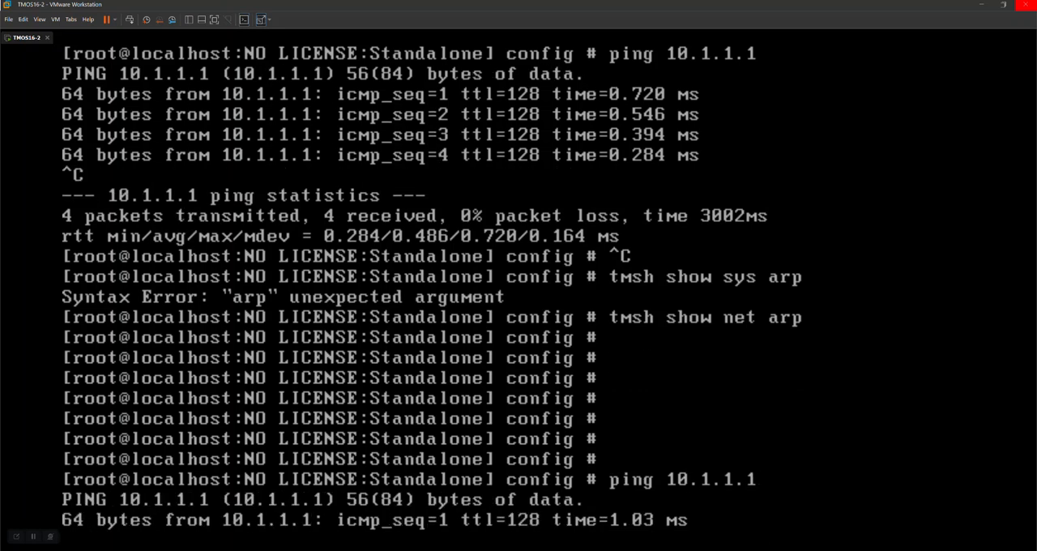
{"action": "key", "text": "ctrl+c"}
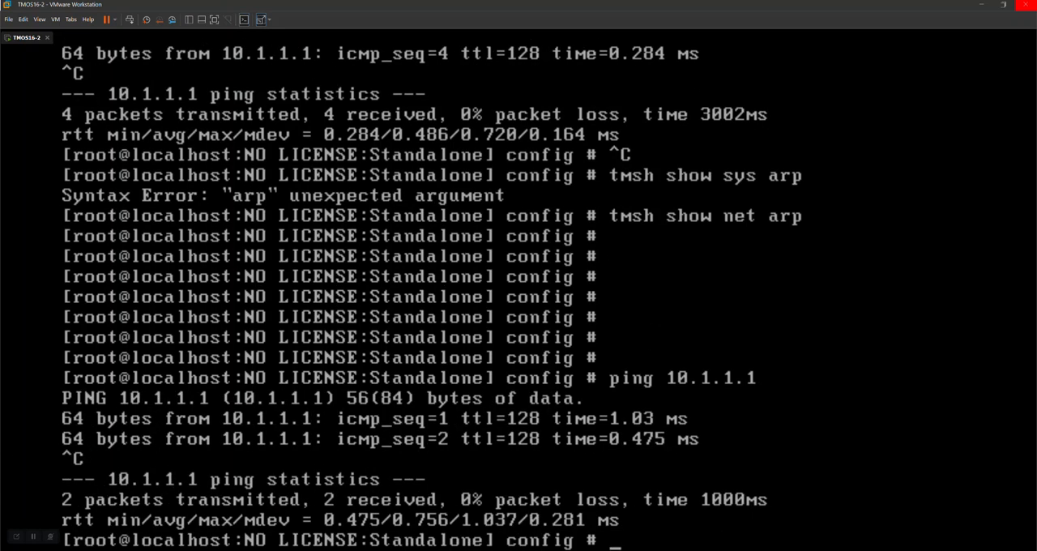
Switch to Microsoft Edge by opening Server3-index.html, keeping only a new blank tab and closing the Server 3 page
{"action": "key", "text": "super"}
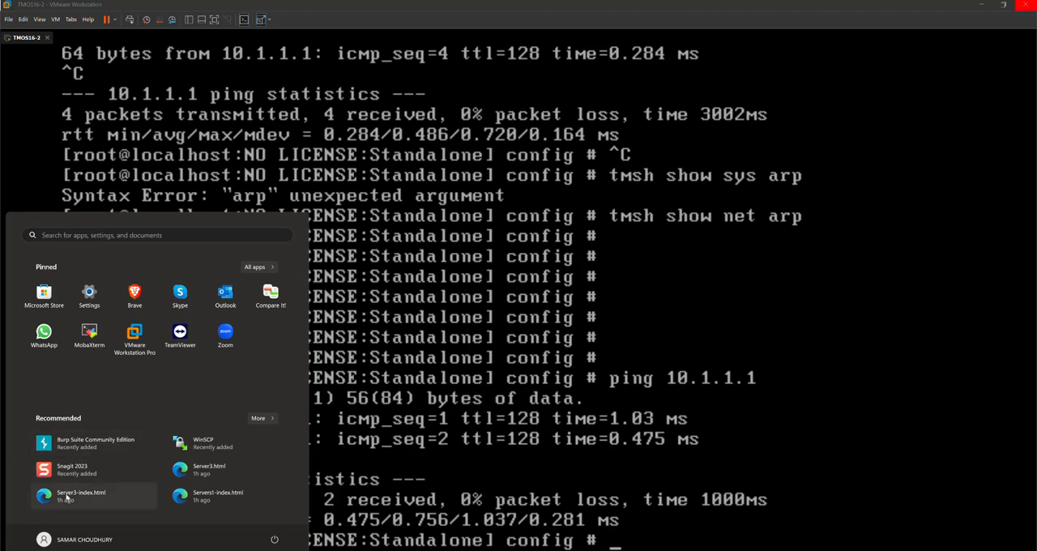
{"action": "left_click", "coordinate": [67, 497]}
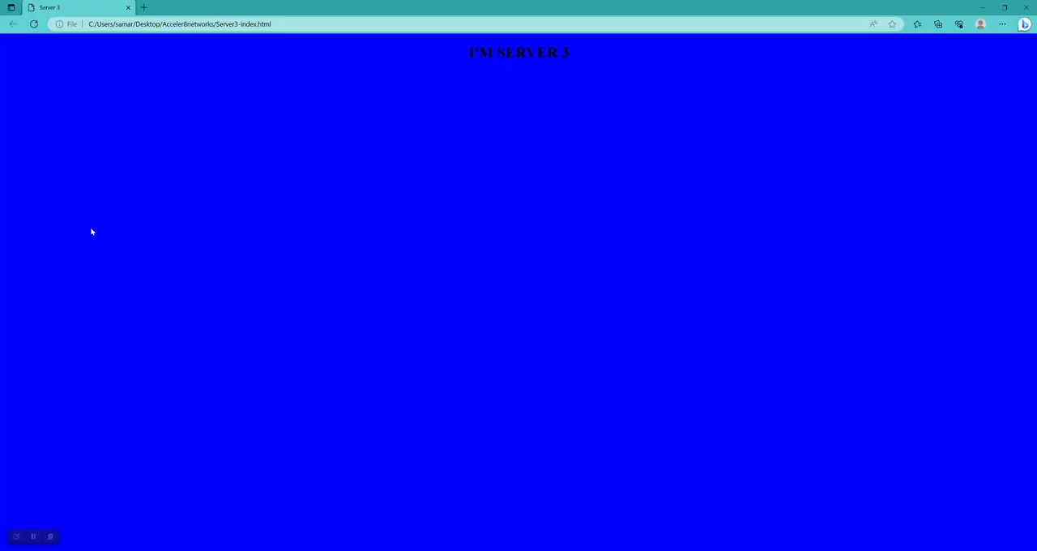
{"action": "left_click", "coordinate": [143, 8]}
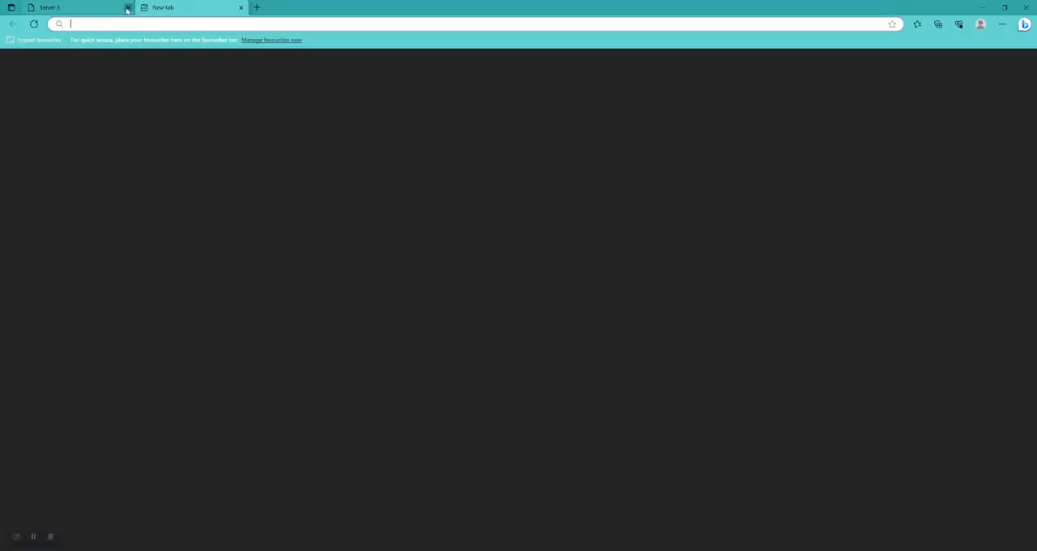
{"action": "left_click", "coordinate": [127, 7]}
{"action": "left_click", "coordinate": [112, 24]}
{"action": "type", "text": "j"}
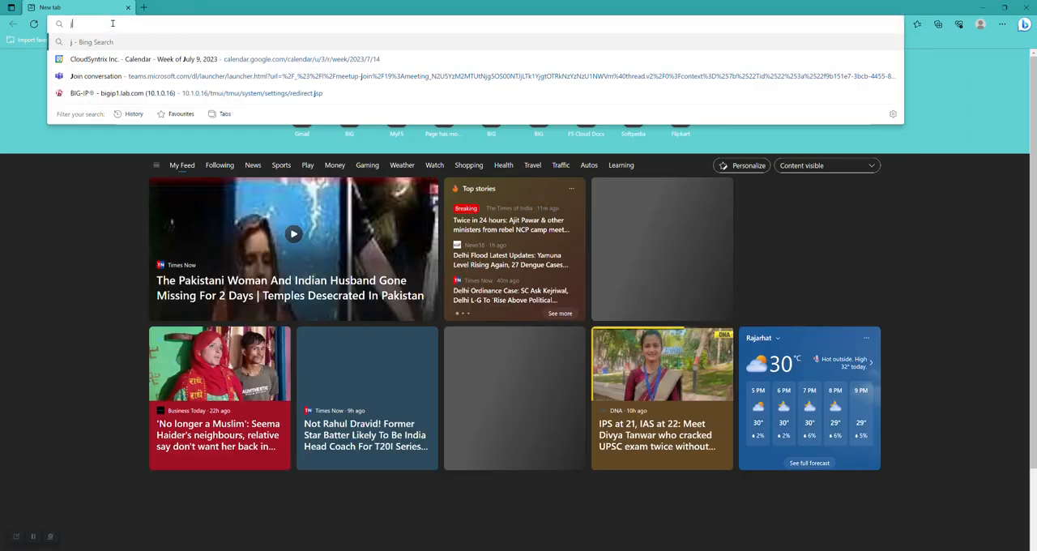
{"action": "key", "text": "BackSpace"}
{"action": "type", "text": "htt"}
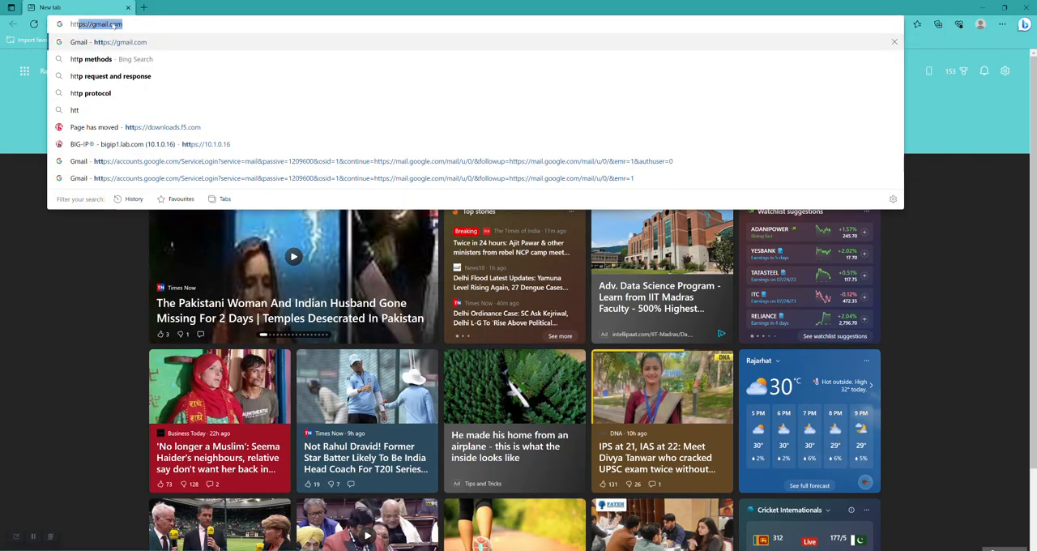
{"action": "type", "text": "ps://1"}
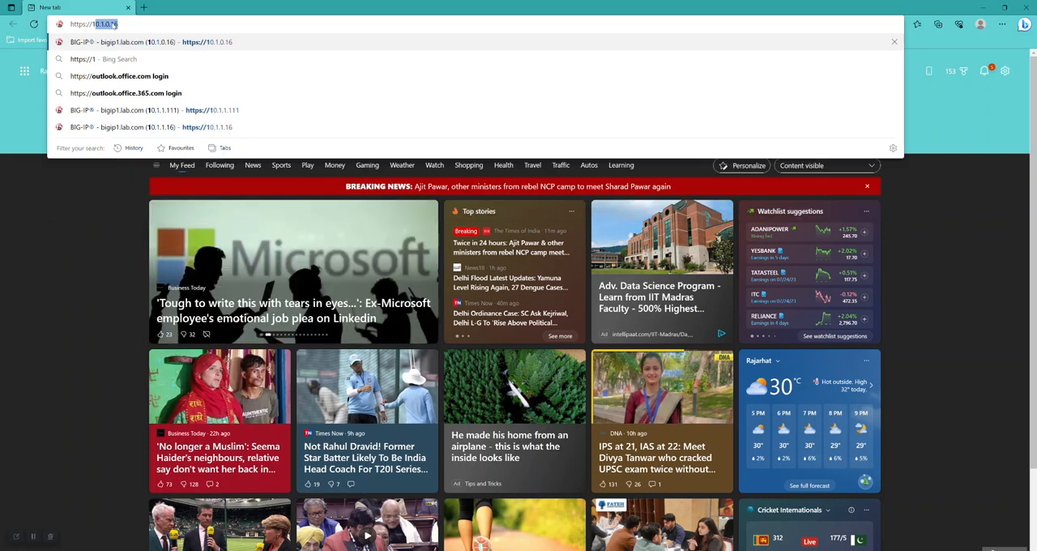
{"action": "type", "text": "0.1.1.1"}
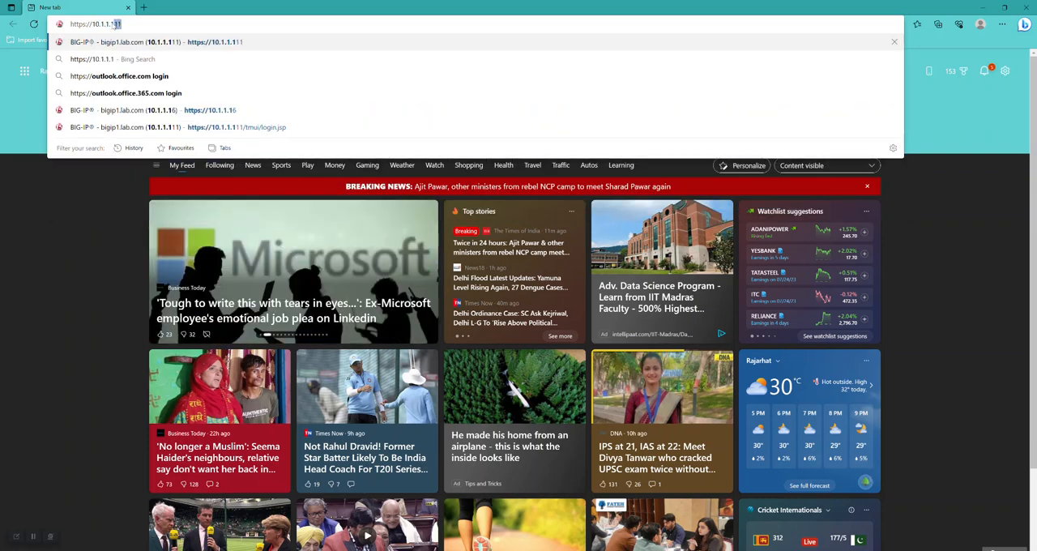
{"action": "type", "text": "11"}
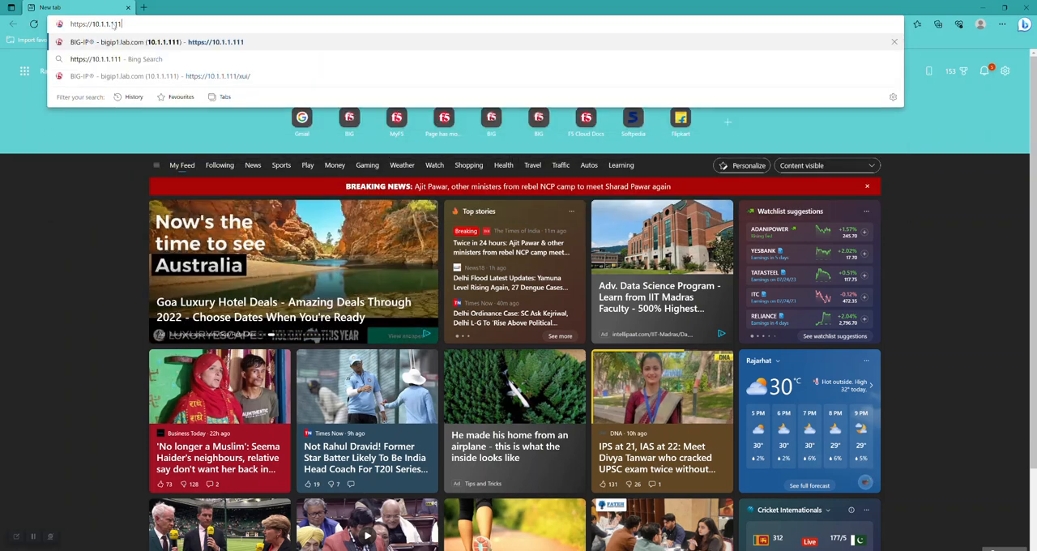
{"action": "key", "text": "Return"}
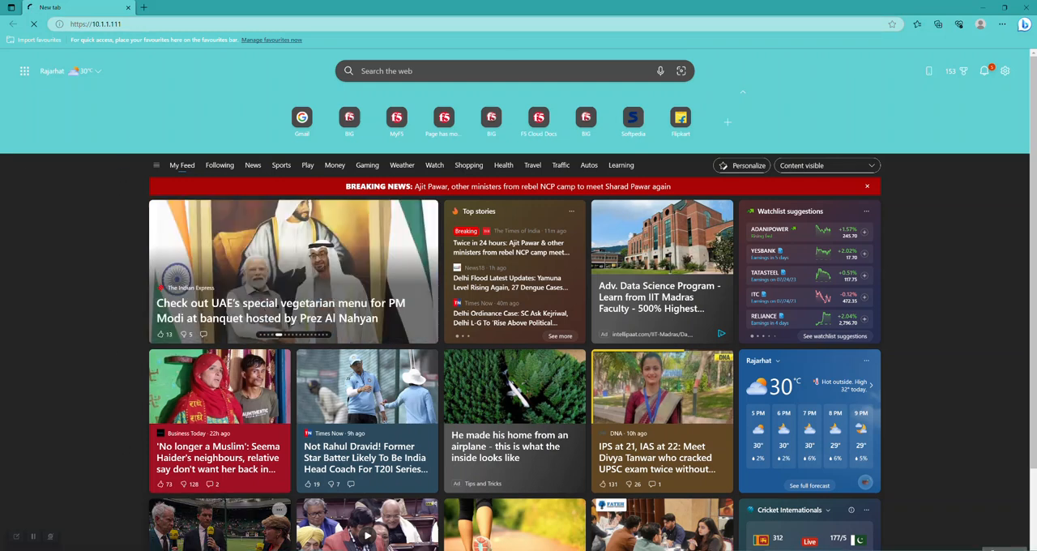
Switch to the TMOS16-2 console in VMware Workstation and display the management interface's configuration with ifconfig
{"action": "mouse_move", "coordinate": [202, 550]}
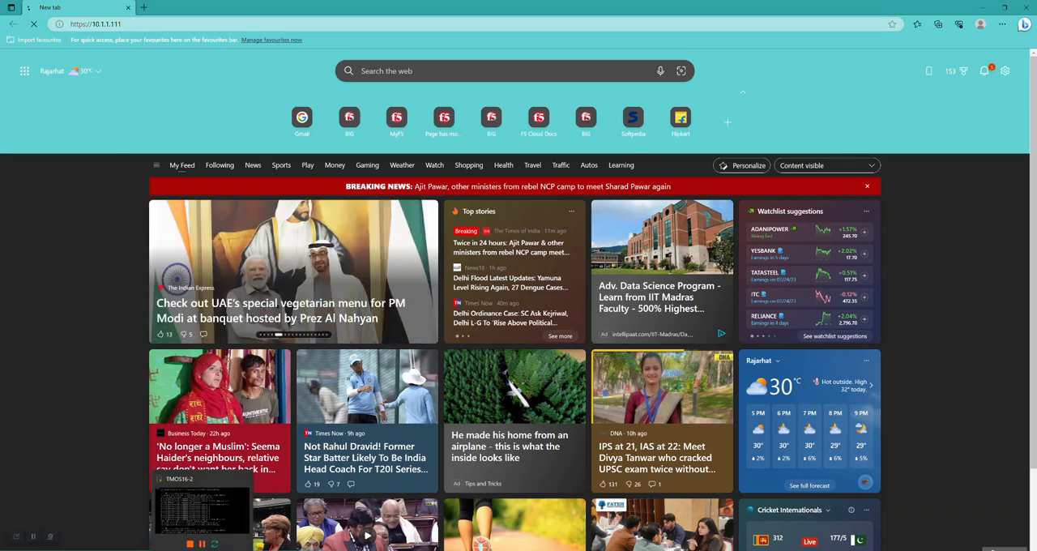
{"action": "left_click", "coordinate": [203, 509]}
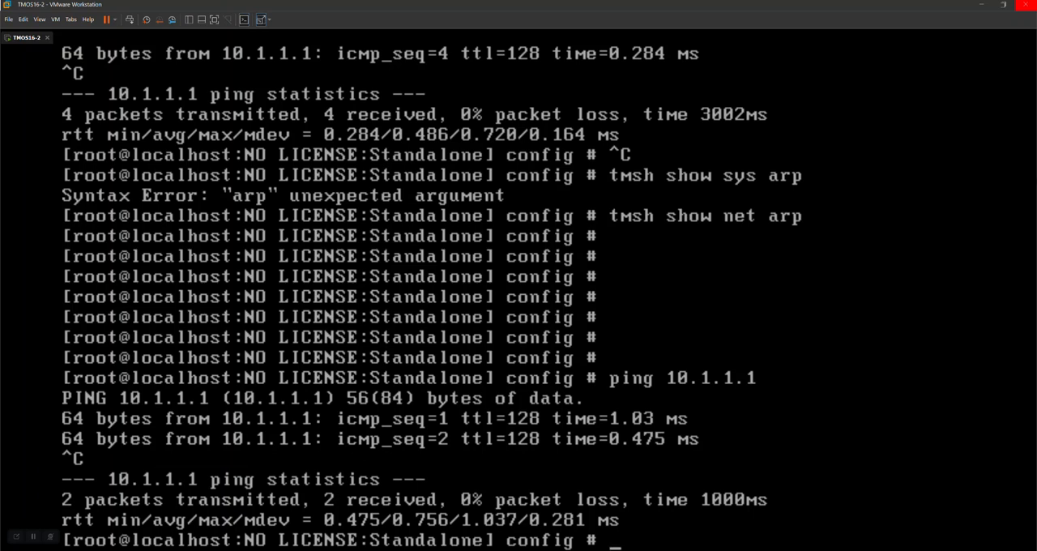
{"action": "key", "text": "Return"}
{"action": "key", "text": "Return"}
{"action": "key", "text": "Return"}
{"action": "key", "text": "Return"}
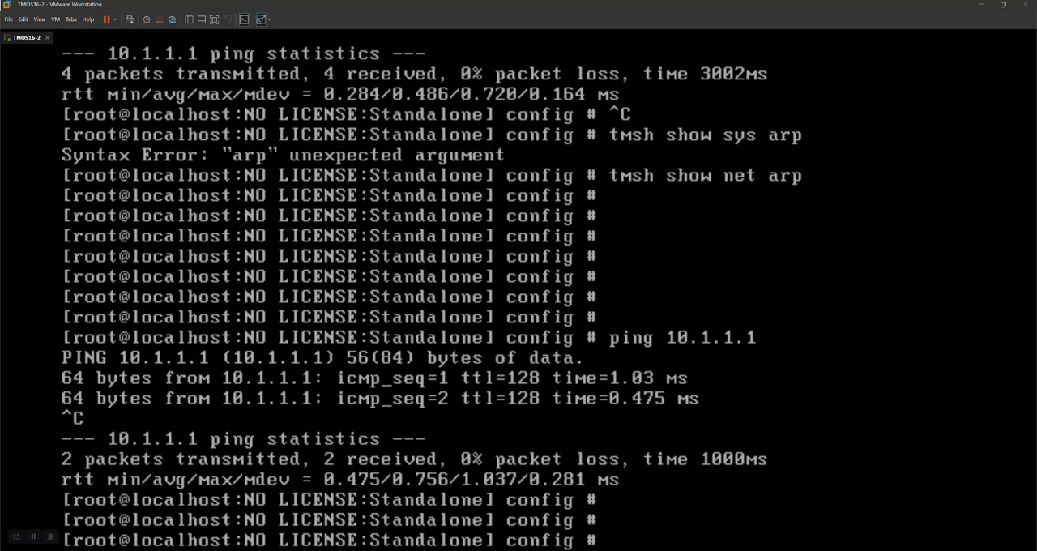
{"action": "type", "text": "ifconfig"}
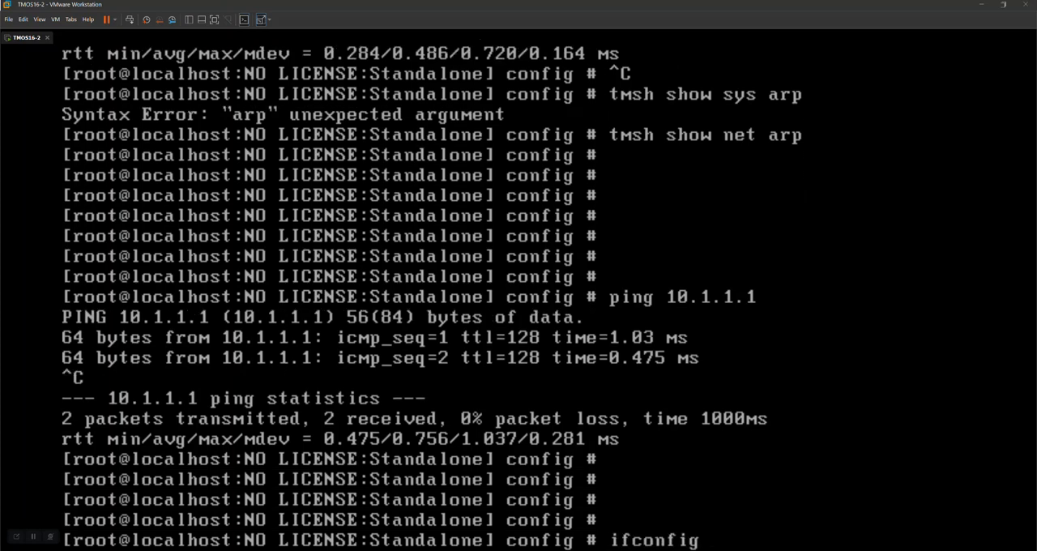
{"action": "type", "text": " mgmt0"}
{"action": "key", "text": "Return"}
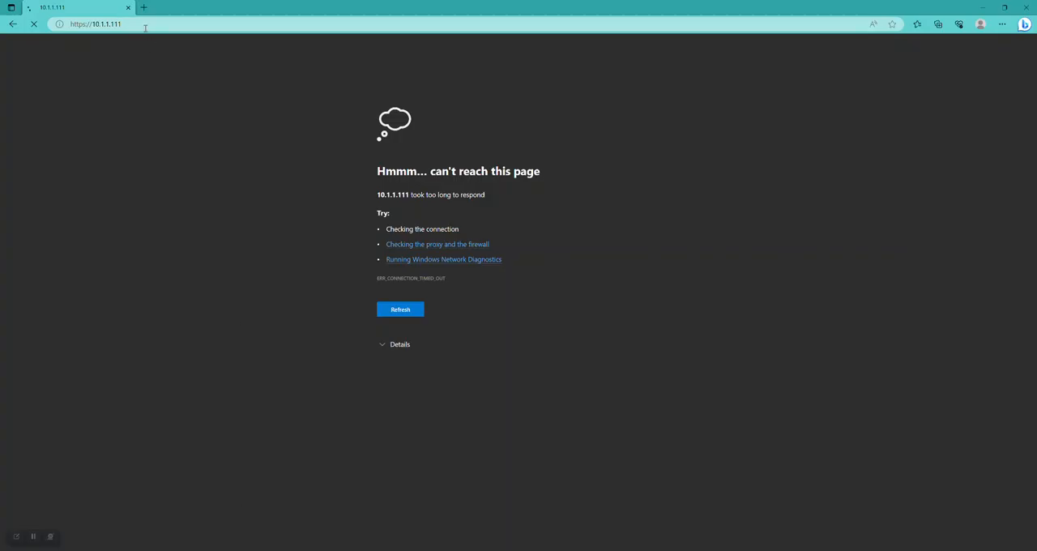
{"action": "left_click", "coordinate": [145, 25]}
{"action": "key", "text": "Escape"}
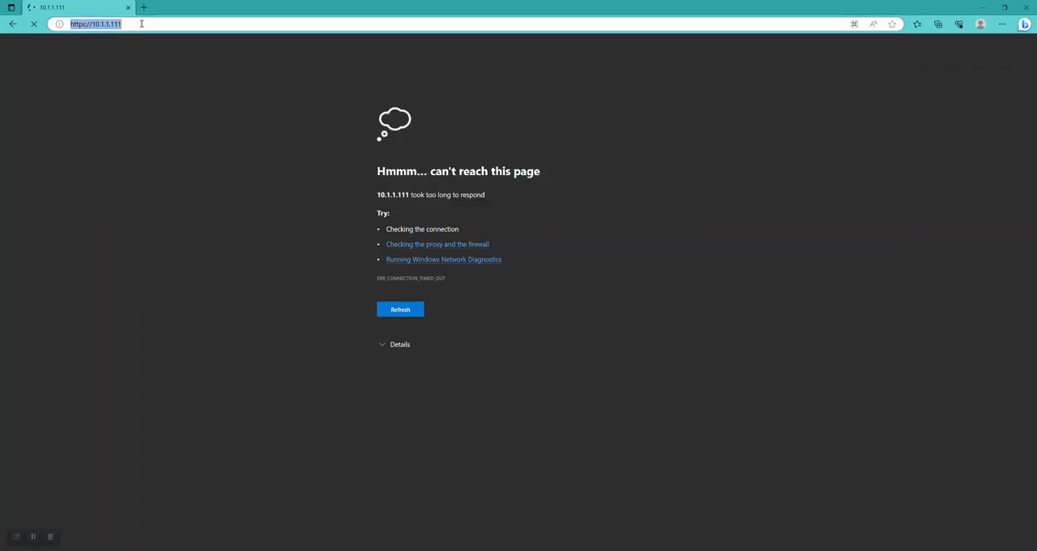
{"action": "key", "text": "End"}
{"action": "key", "text": "BackSpace"}
{"action": "key", "text": "BackSpace"}
{"action": "key", "text": "BackSpace"}
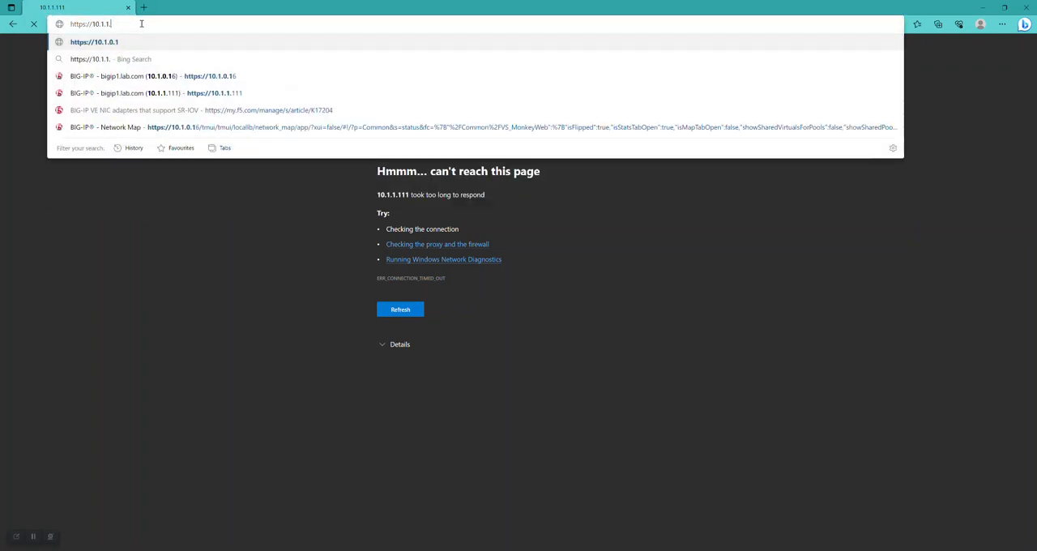
{"action": "type", "text": "222"}
{"action": "key", "text": "Return"}
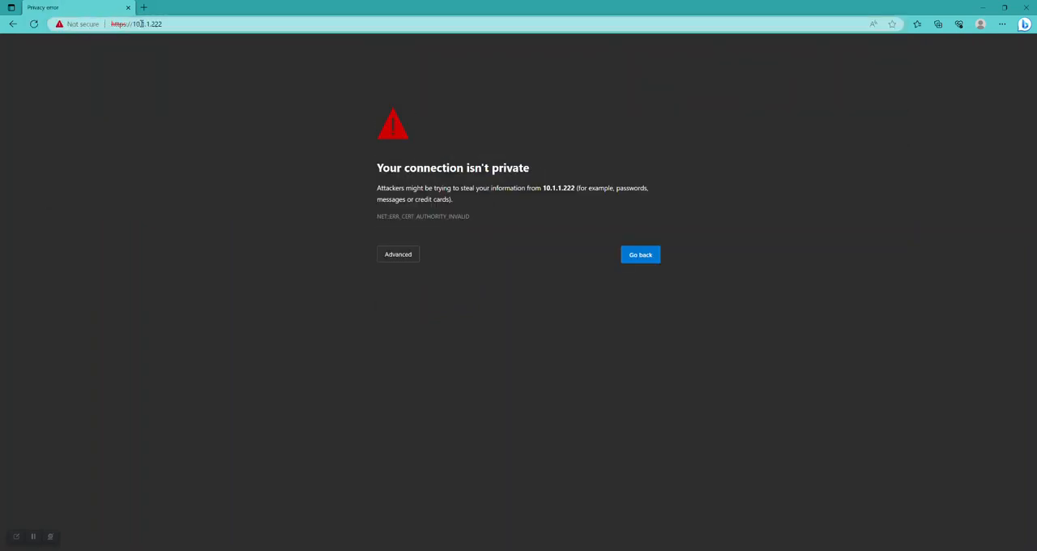
{"action": "left_click", "coordinate": [398, 256]}
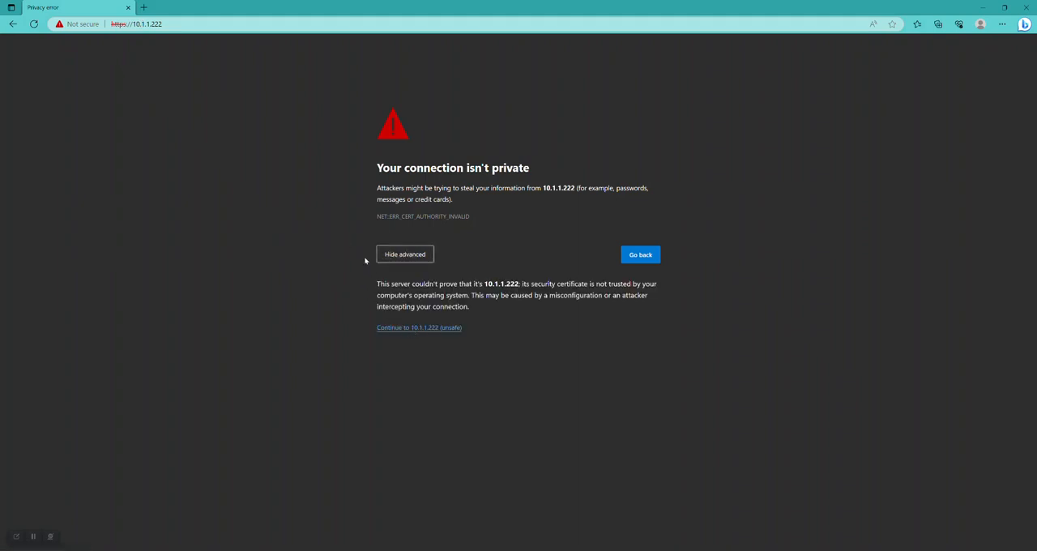
{"action": "left_click", "coordinate": [425, 329]}
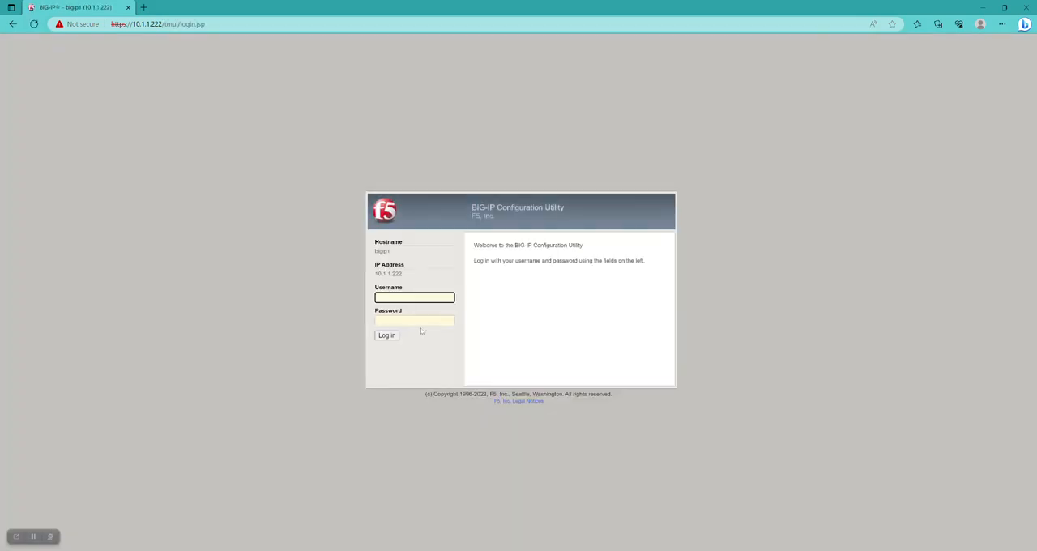
Log in to the BIG-IP Configuration Utility with the username admin and the account password
{"action": "left_click", "coordinate": [393, 300]}
{"action": "type", "text": "admin"}
{"action": "left_click", "coordinate": [388, 321]}
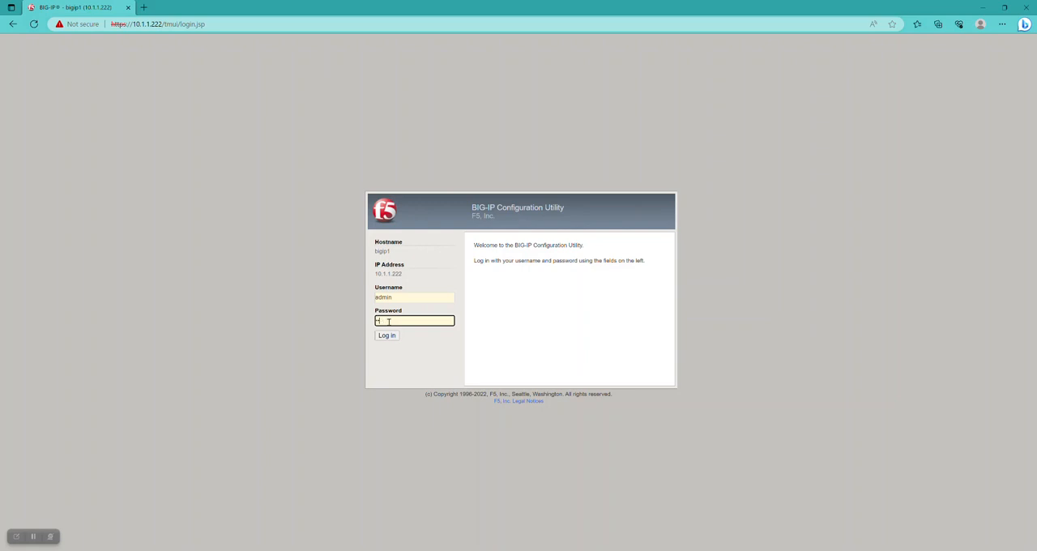
{"action": "type", "text": "admin"}
{"action": "key", "text": "Return"}
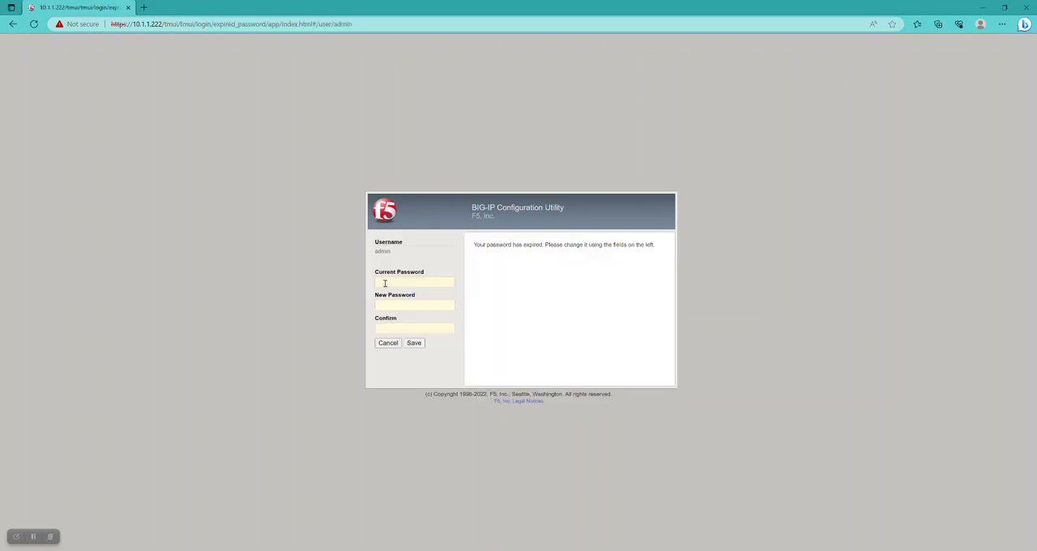
Change the expired admin password by entering the current password, the new password and its confirmation, and save it
{"action": "left_click", "coordinate": [384, 283]}
{"action": "type", "text": "admin"}
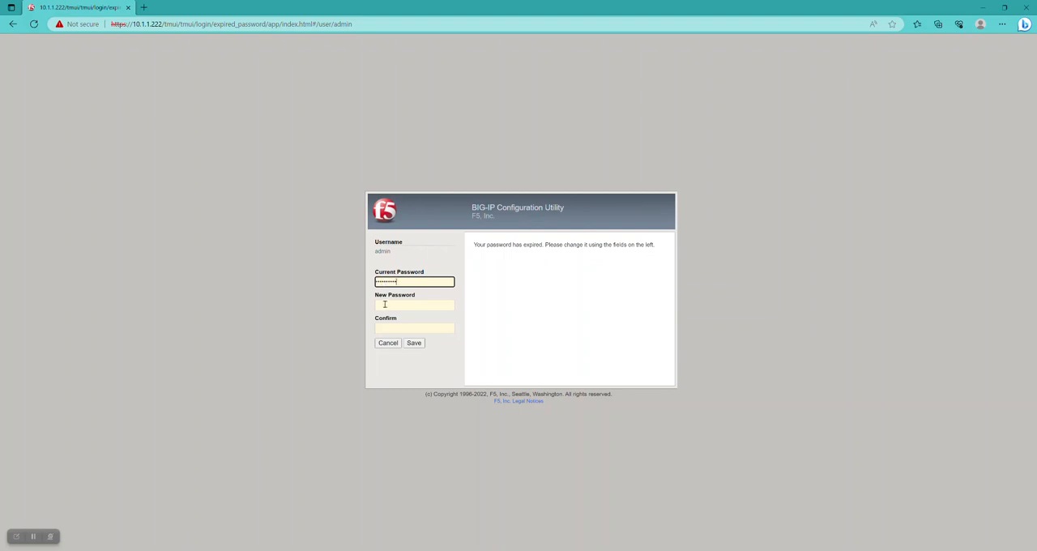
{"action": "left_click", "coordinate": [385, 305]}
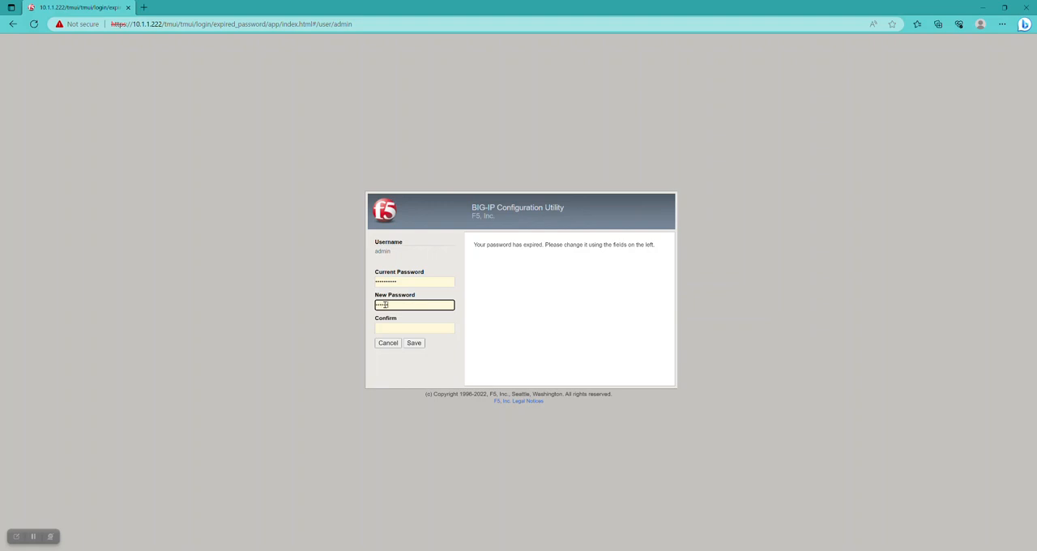
{"action": "left_click", "coordinate": [388, 330]}
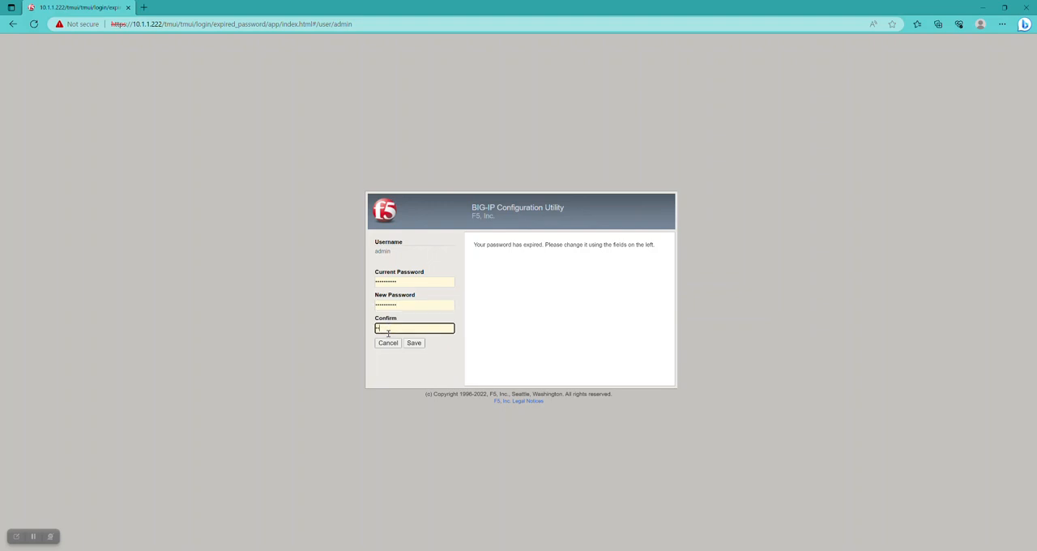
{"action": "type", "text": "••••••••"}
{"action": "left_click", "coordinate": [411, 344]}
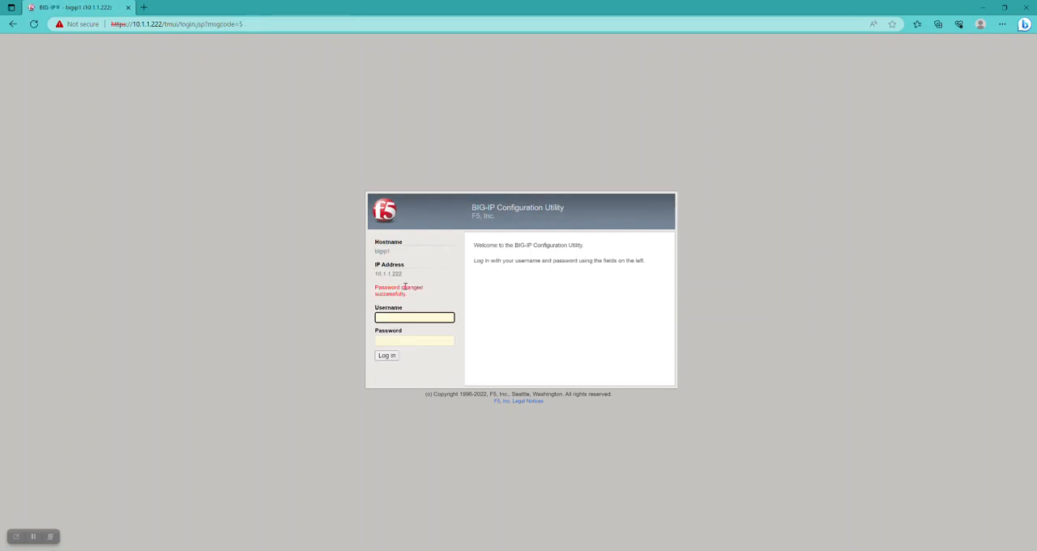
Log in again as admin with the new account password to reach the Setup Utility
{"action": "left_click_drag", "start_coordinate": [411, 298], "coordinate": [373, 288]}
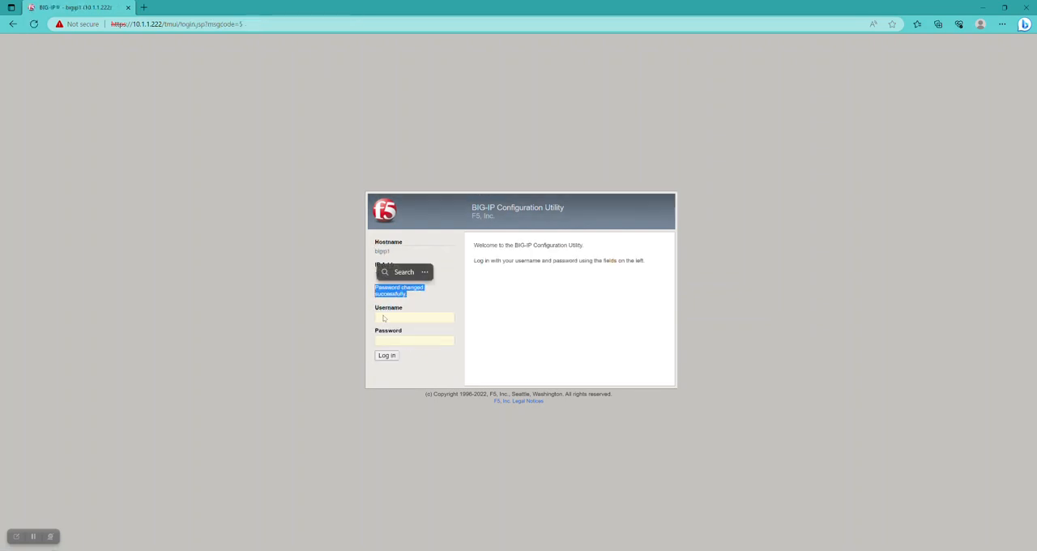
{"action": "left_click", "coordinate": [383, 317]}
{"action": "type", "text": "admi"}
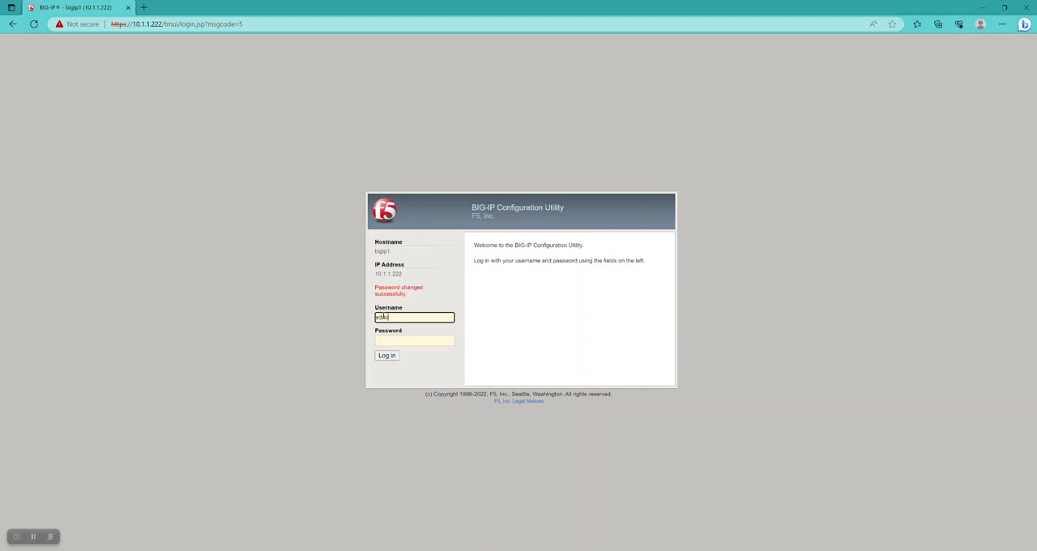
{"action": "type", "text": "n"}
{"action": "key", "text": "Tab"}
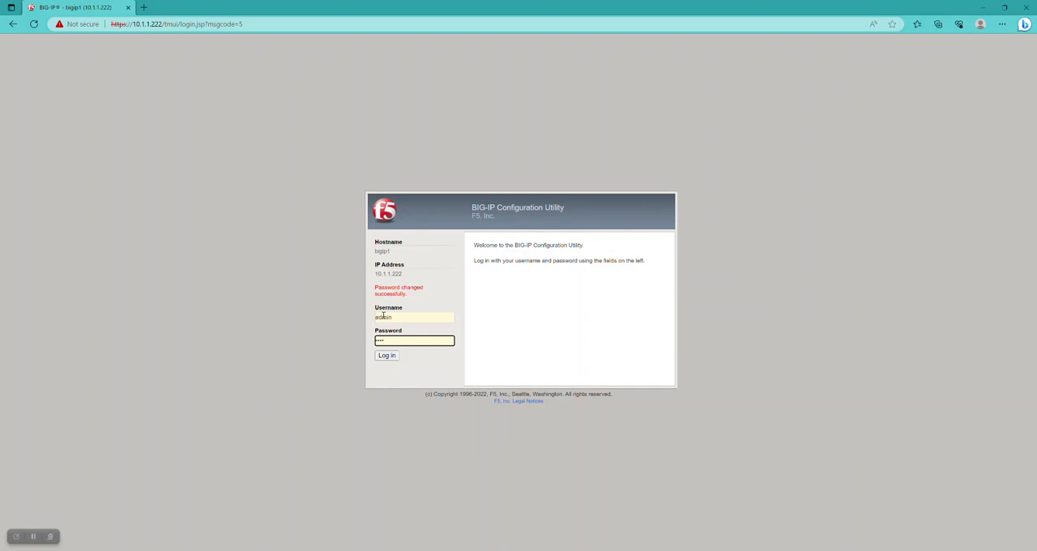
{"action": "key", "text": "Return"}
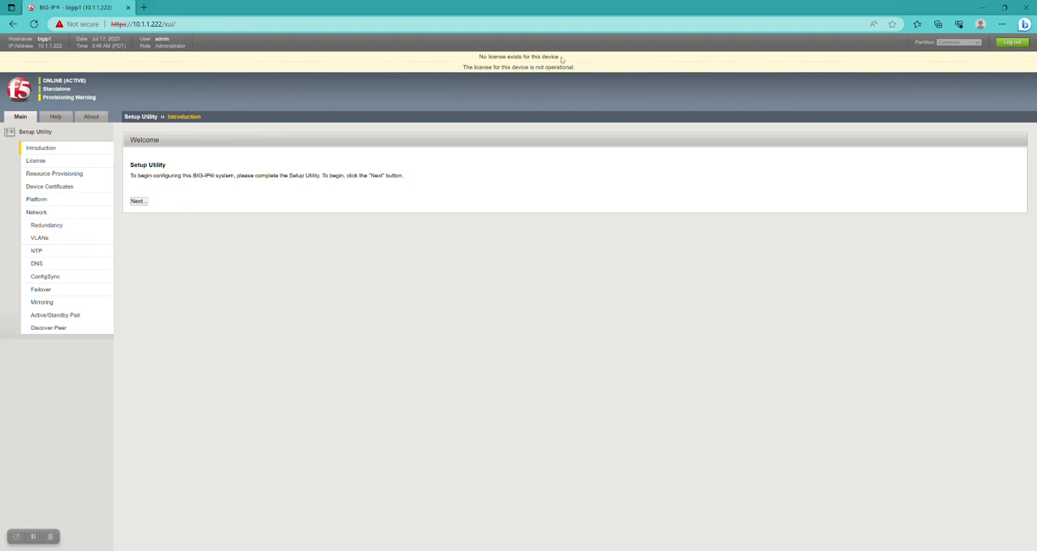
{"action": "left_click_drag", "start_coordinate": [556, 59], "coordinate": [478, 58]}
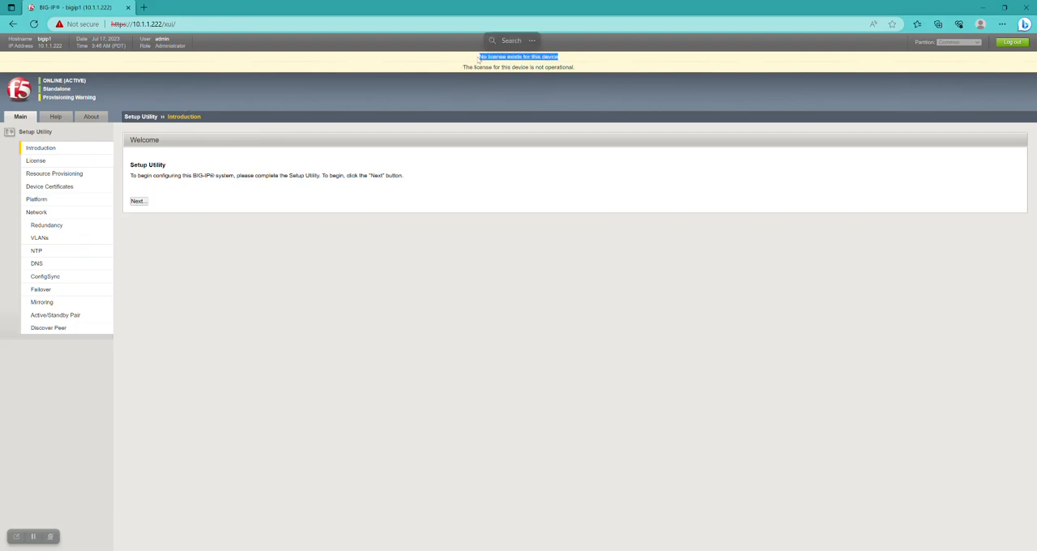
{"action": "left_click", "coordinate": [578, 70]}
{"action": "left_click_drag", "start_coordinate": [578, 70], "coordinate": [461, 68]}
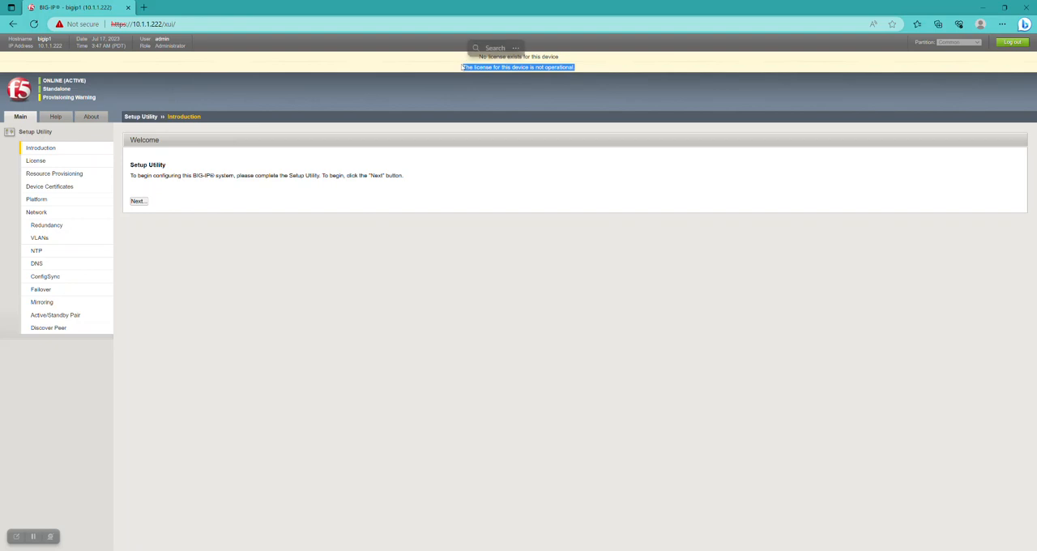
{"action": "left_click", "coordinate": [481, 236]}
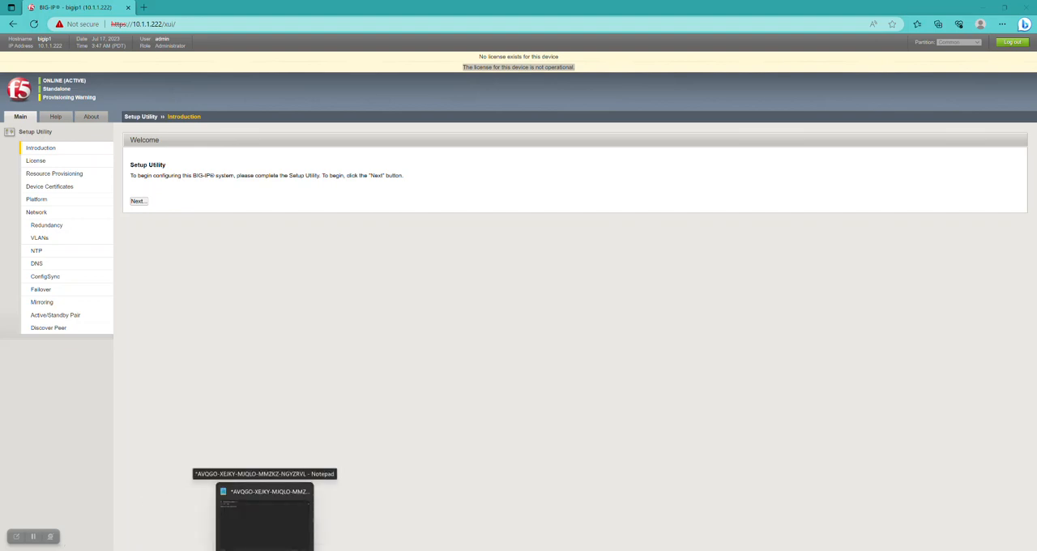
Switch to Notepad, copy the stored registration key and return to the browser
{"action": "left_click", "coordinate": [264, 519]}
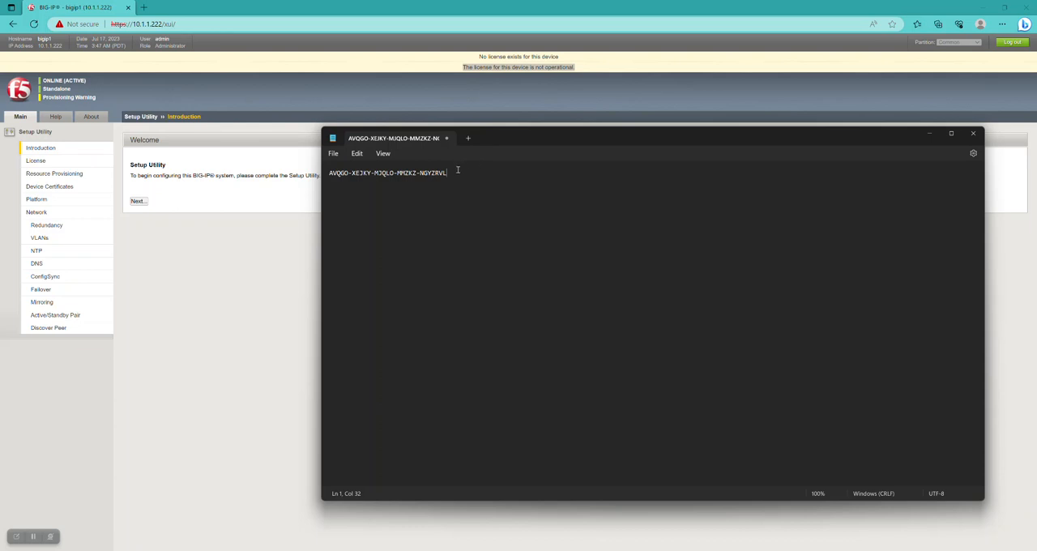
{"action": "left_click_drag", "start_coordinate": [457, 173], "coordinate": [329, 172]}
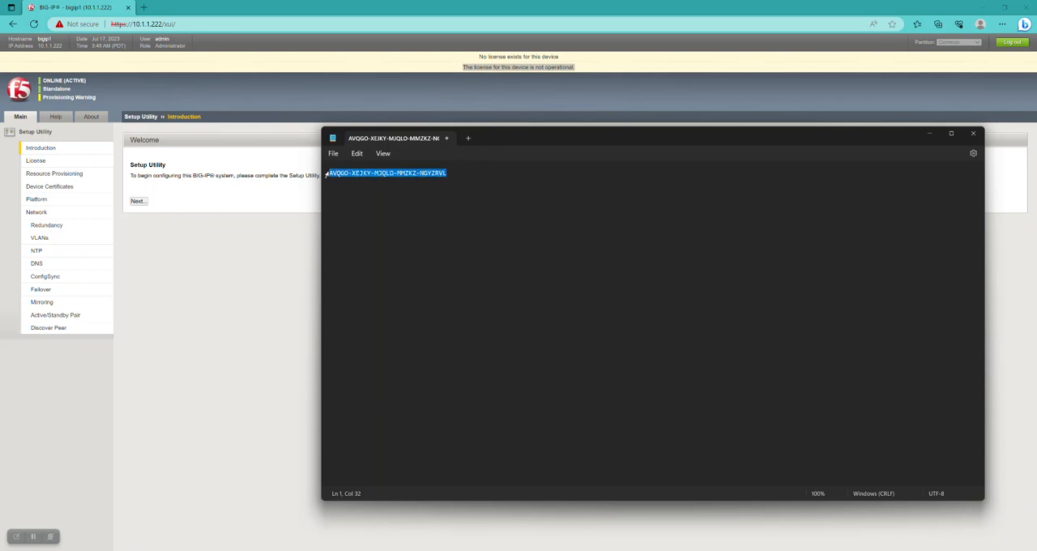
{"action": "left_click", "coordinate": [176, 316]}
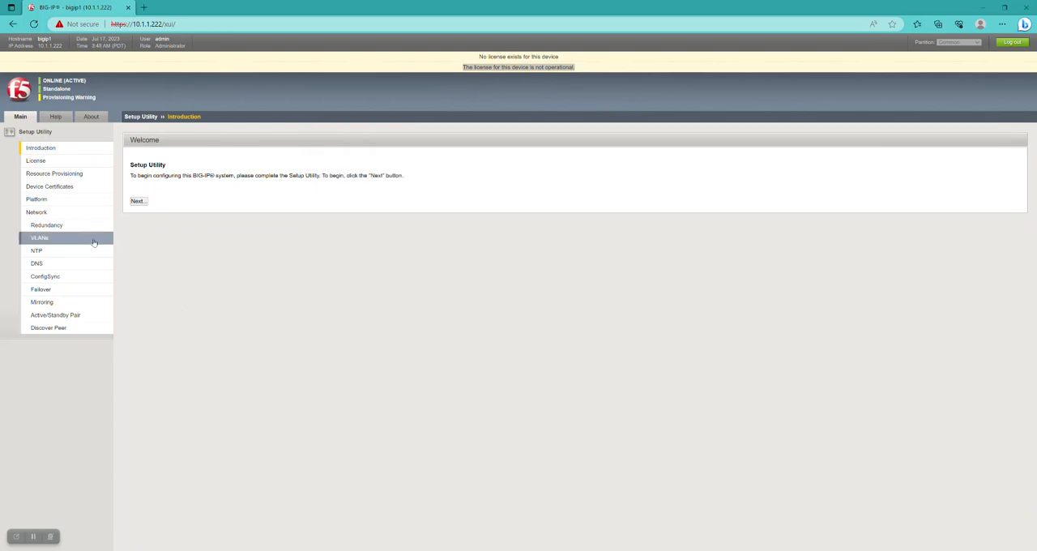
Begin the Setup Utility from its introduction and start activating the device license
{"action": "left_click", "coordinate": [65, 160]}
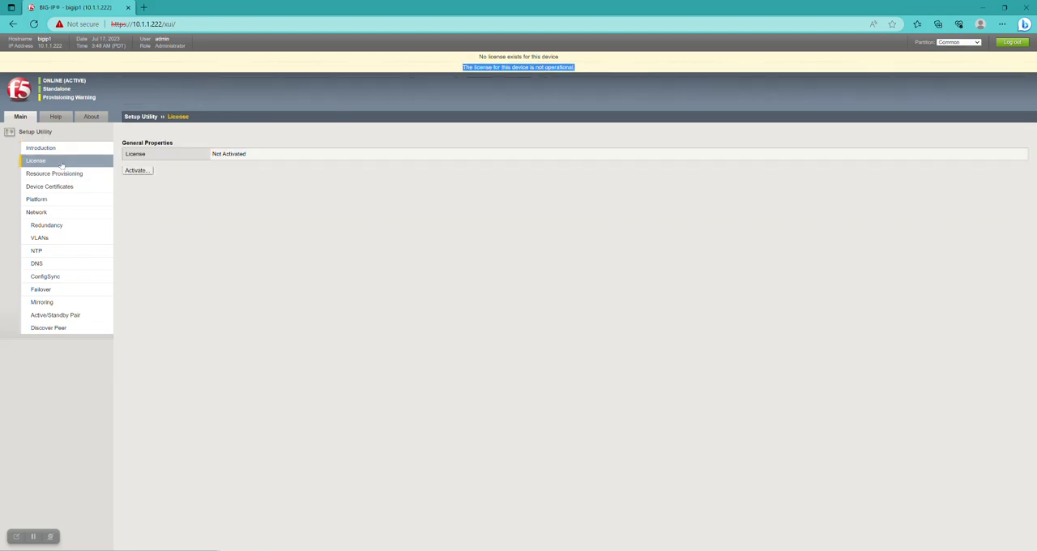
{"action": "left_click", "coordinate": [41, 147]}
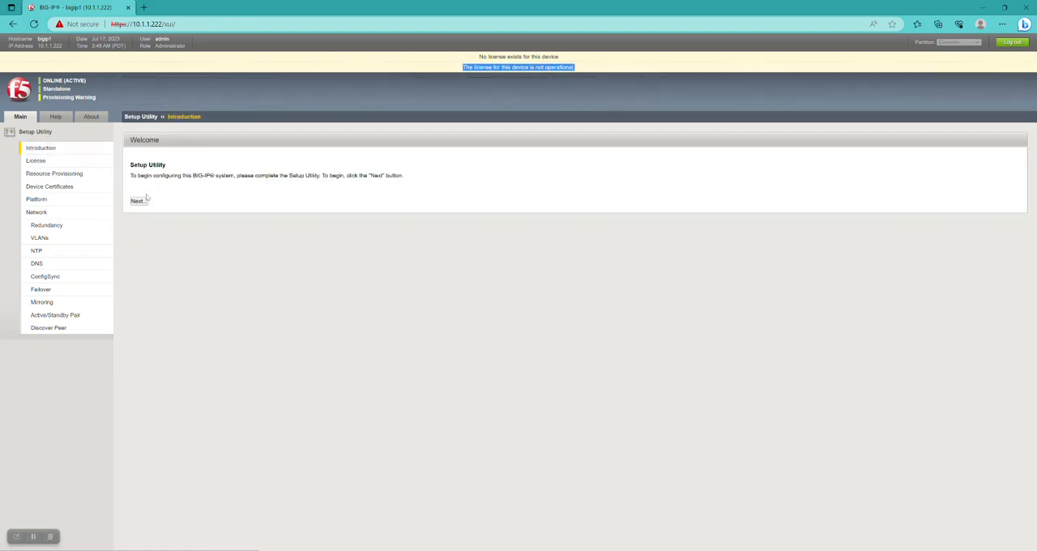
{"action": "left_click", "coordinate": [139, 203]}
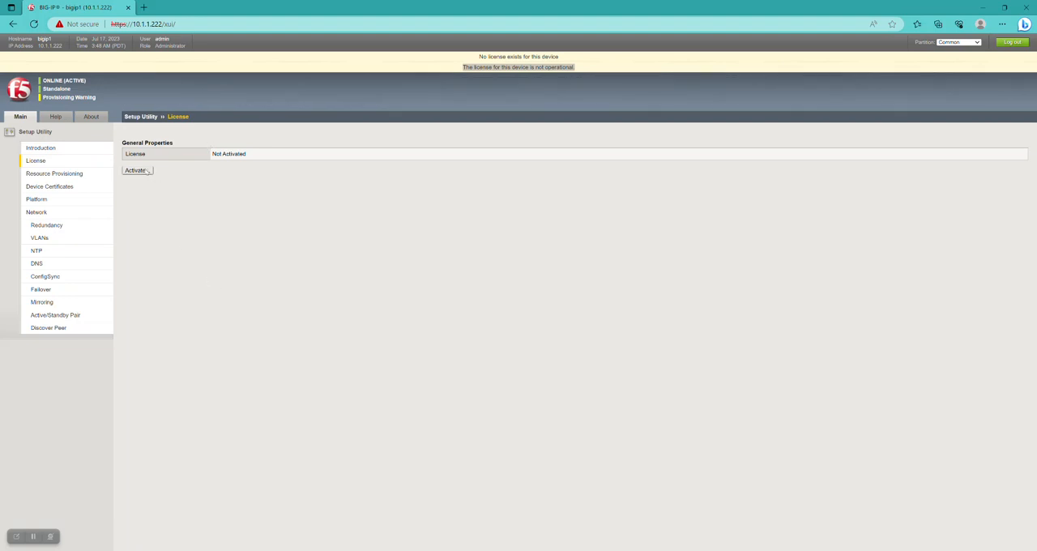
{"action": "left_click", "coordinate": [139, 170]}
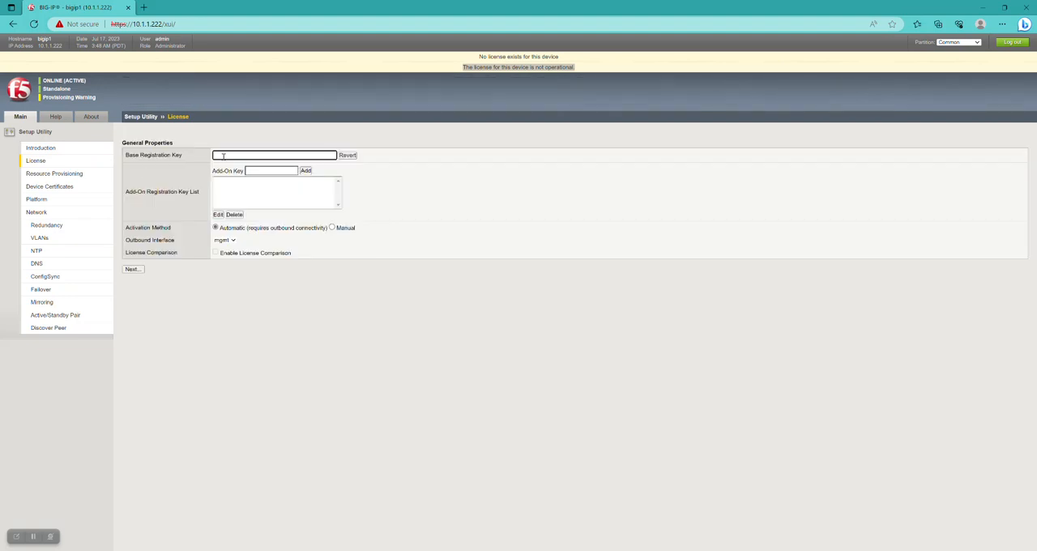
Paste the base registration key, choose the Manual activation method and continue to the dossier page
{"action": "key", "text": "ctrl+v"}
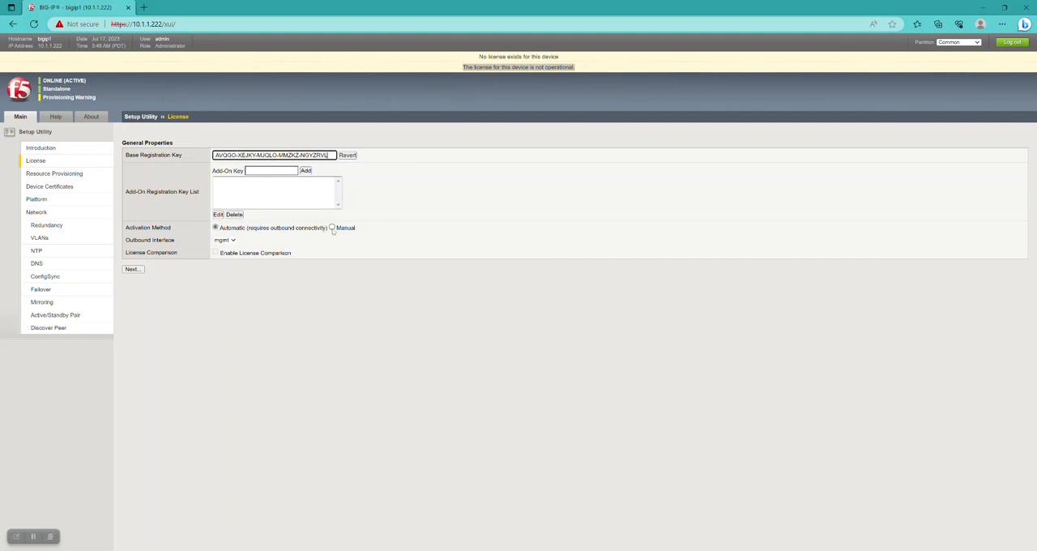
{"action": "left_click", "coordinate": [331, 228]}
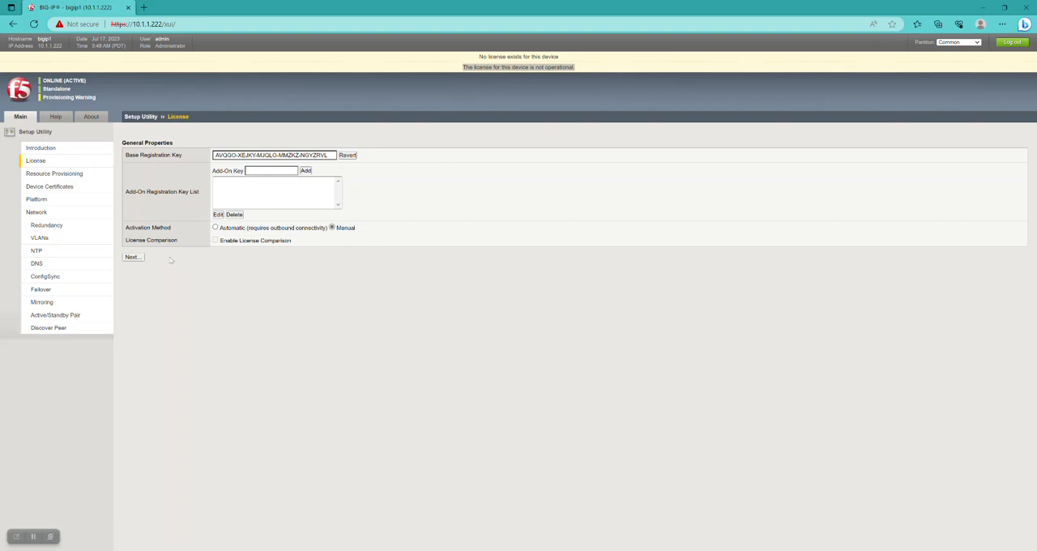
{"action": "left_click", "coordinate": [138, 257]}
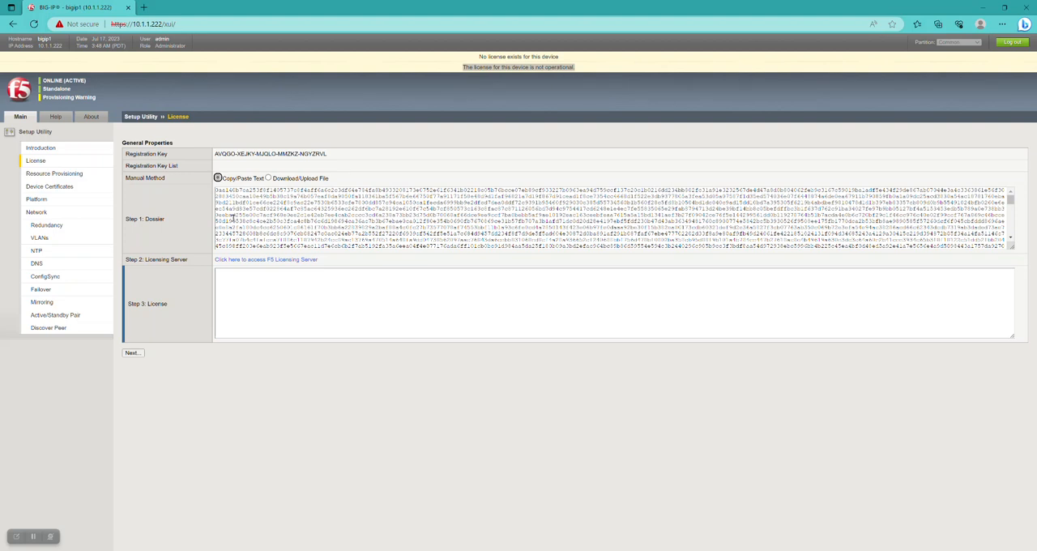
Select the entire Step 1 dossier text under the Copy/Paste Text method
{"action": "left_click", "coordinate": [233, 218]}
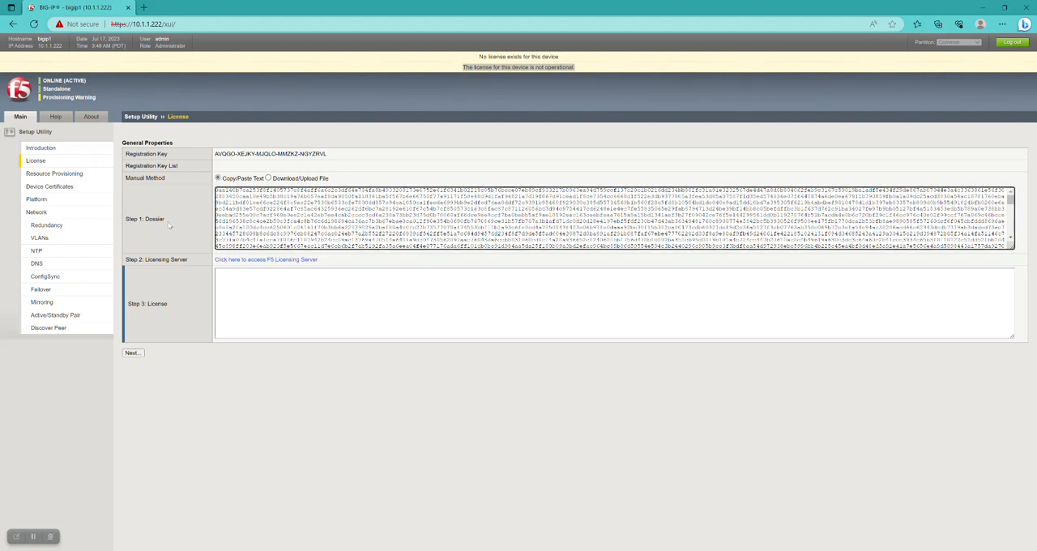
{"action": "left_click_drag", "start_coordinate": [170, 224], "coordinate": [125, 219]}
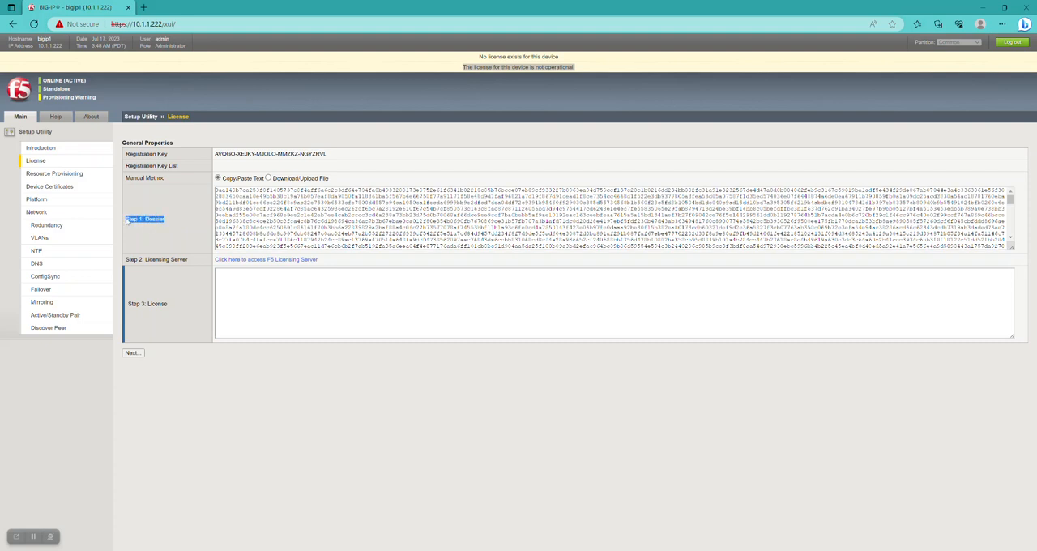
{"action": "triple_click", "coordinate": [261, 211]}
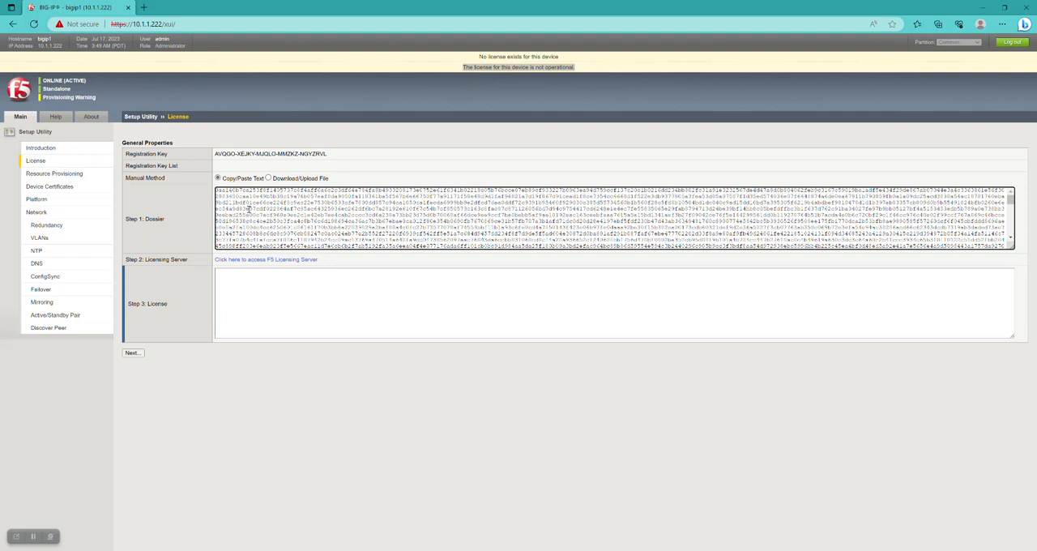
{"action": "key", "text": "ctrl+a"}
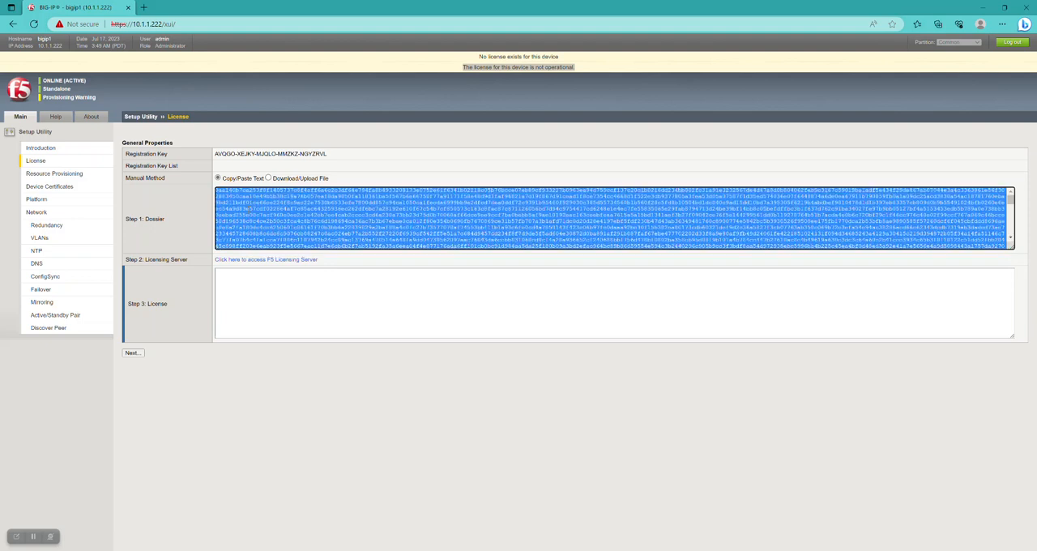
Set the manual method to Download/Upload File, download the dossier file and open the F5 Licensing Server
{"action": "left_click", "coordinate": [268, 178]}
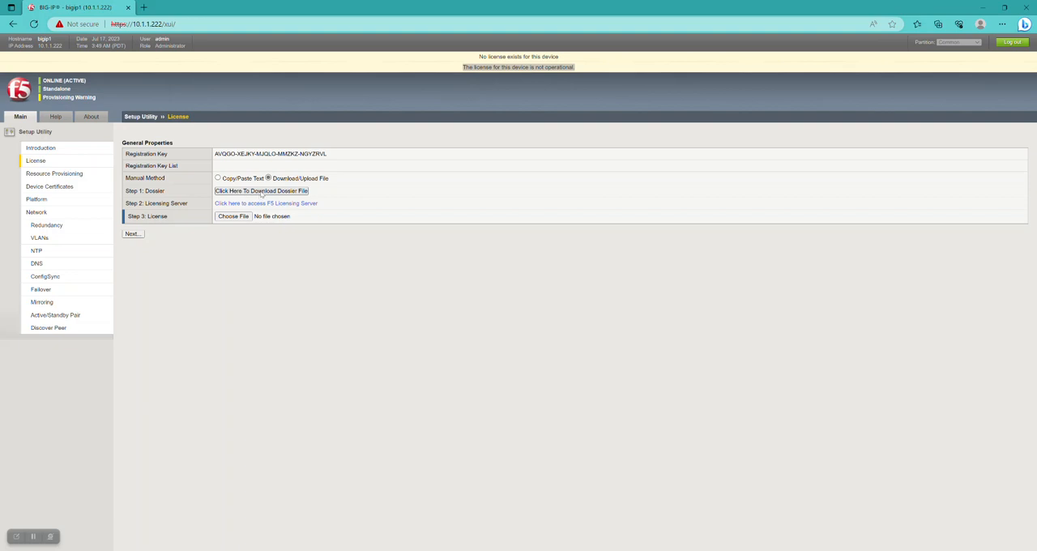
{"action": "left_click", "coordinate": [262, 193]}
{"action": "left_click_drag", "start_coordinate": [193, 205], "coordinate": [145, 208]}
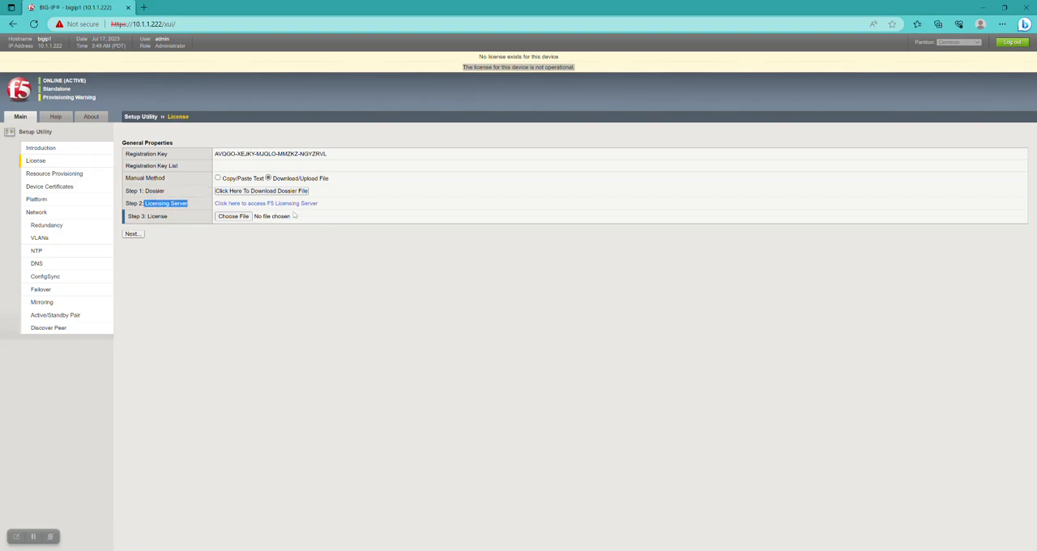
{"action": "left_click", "coordinate": [287, 205]}
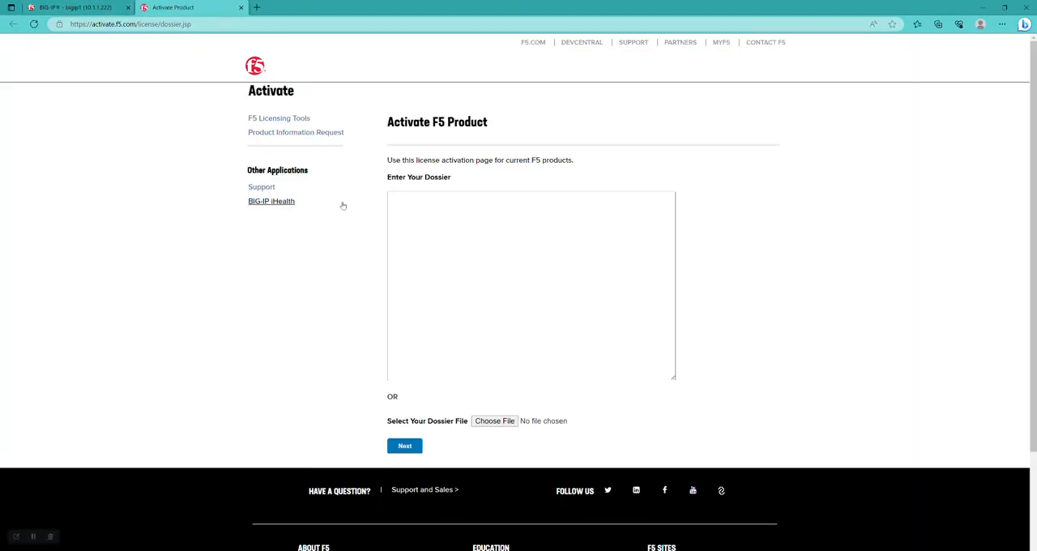
Choose dossier (1).do from Downloads as the dossier file and submit it for product activation
{"action": "left_click", "coordinate": [409, 245]}
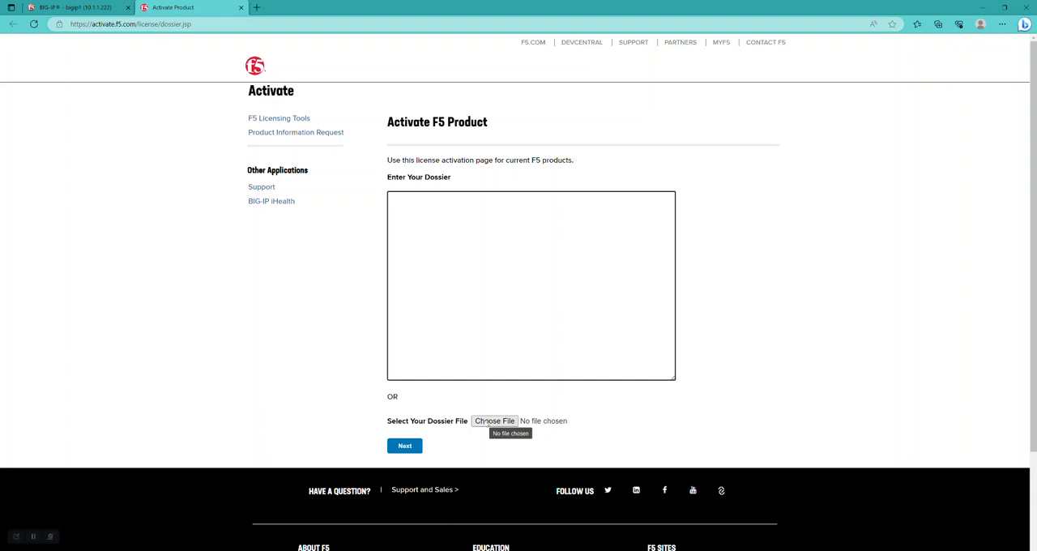
{"action": "left_click", "coordinate": [490, 421]}
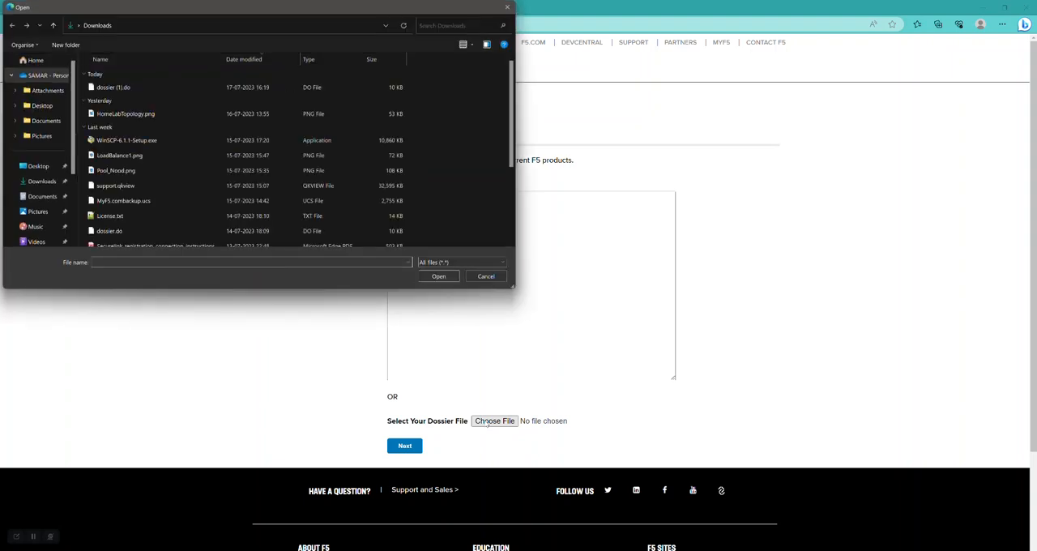
{"action": "left_click", "coordinate": [122, 91]}
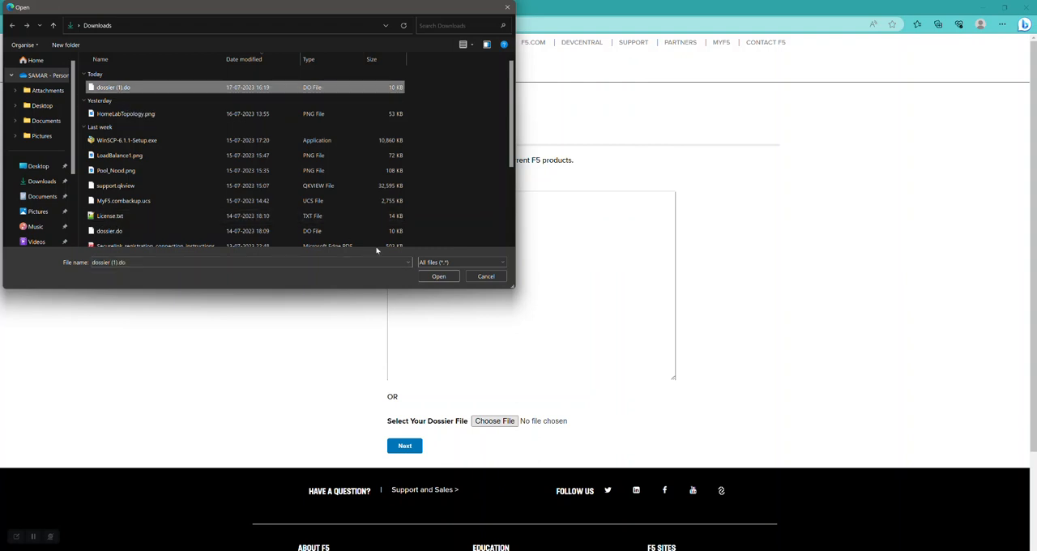
{"action": "left_click", "coordinate": [437, 276]}
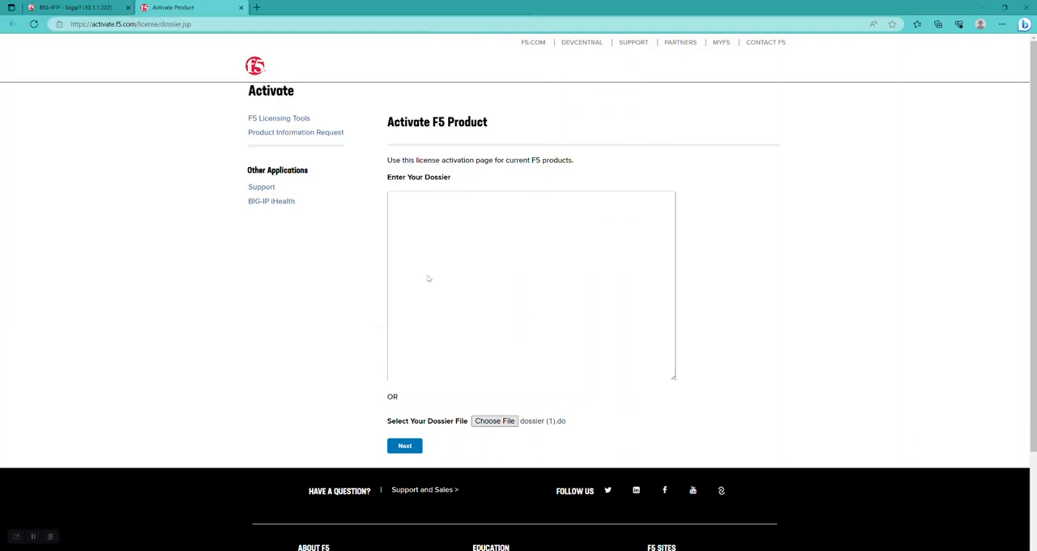
{"action": "left_click", "coordinate": [405, 446]}
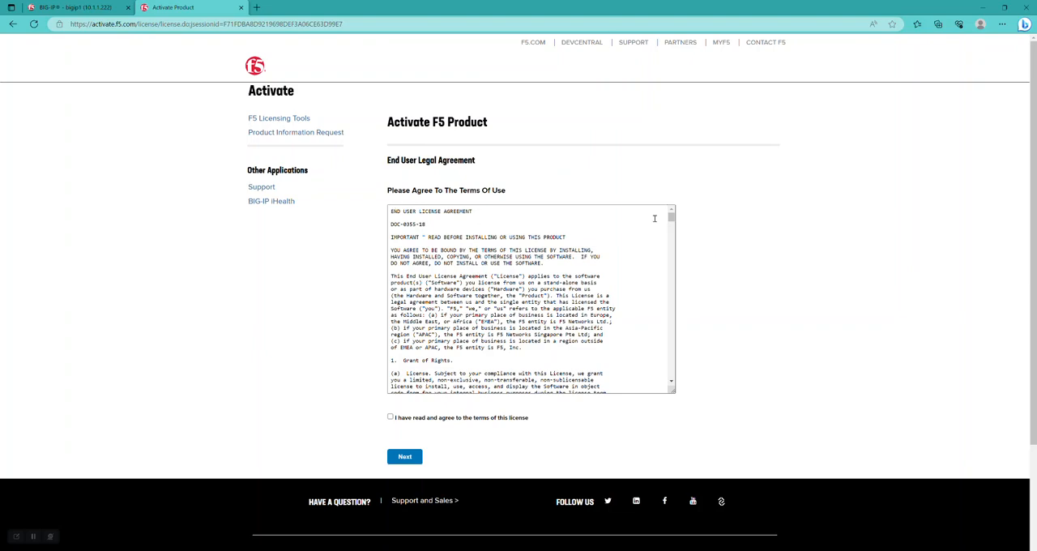
Go through the End User License Agreement to its end, agree to the terms and continue
{"action": "left_click_drag", "start_coordinate": [671, 217], "coordinate": [679, 399]}
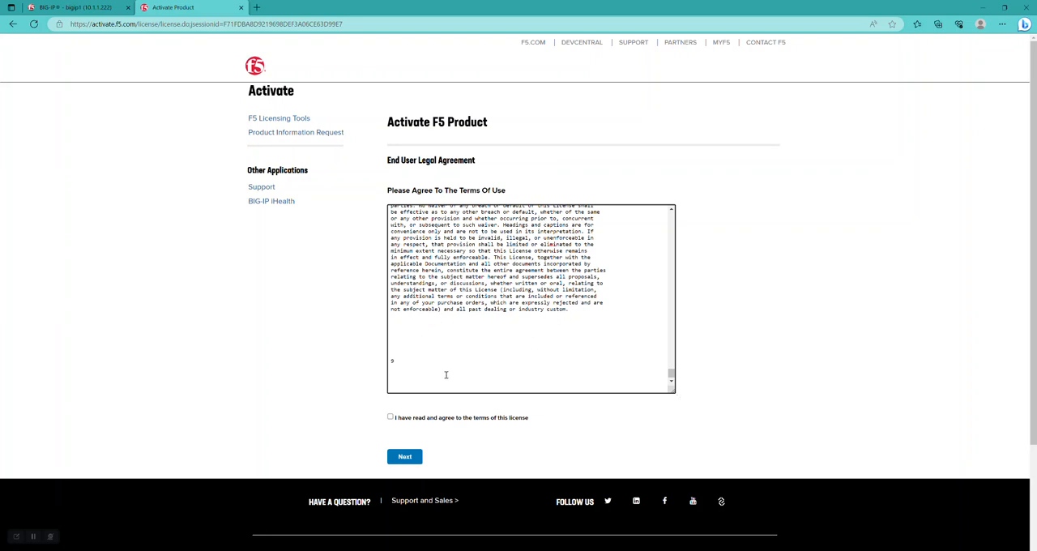
{"action": "left_click", "coordinate": [391, 416]}
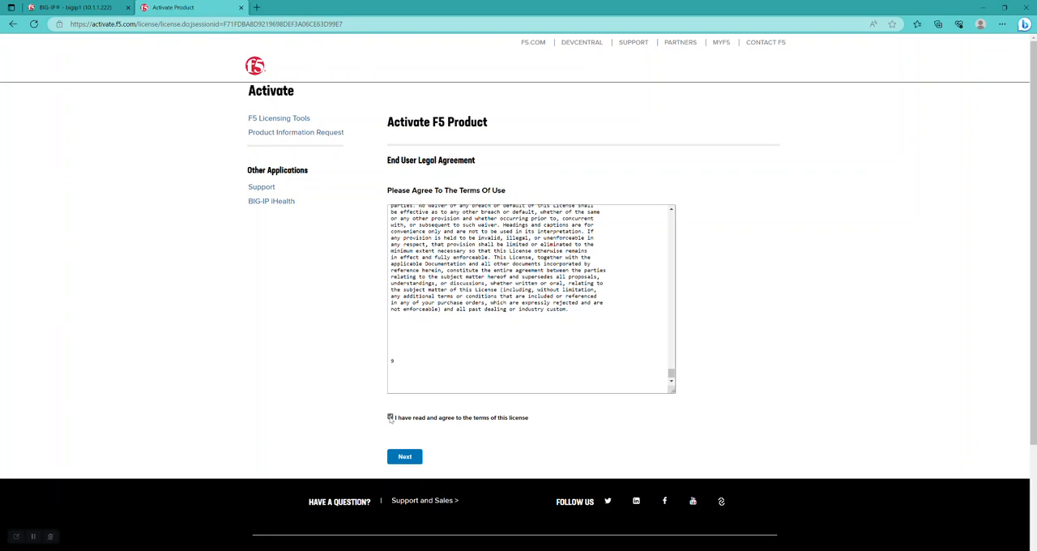
{"action": "left_click", "coordinate": [405, 457]}
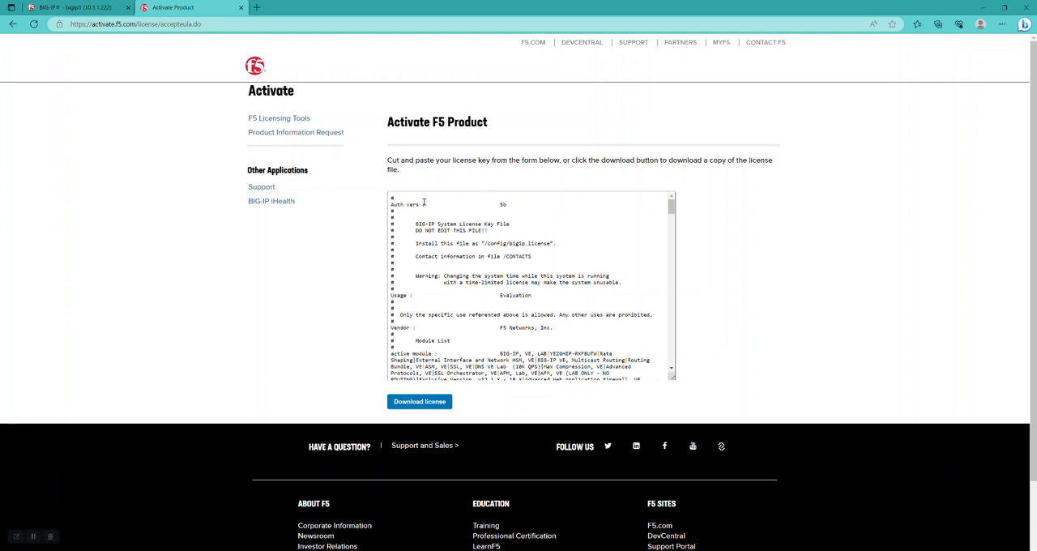
Download the generated BIG-IP license as a file
{"action": "left_click", "coordinate": [627, 223]}
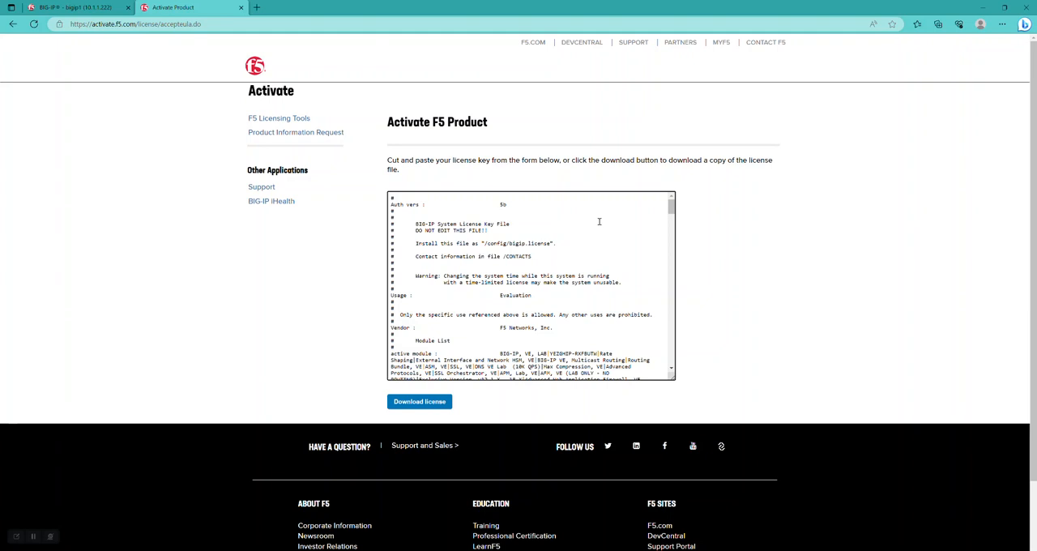
{"action": "key", "text": "ctrl+a"}
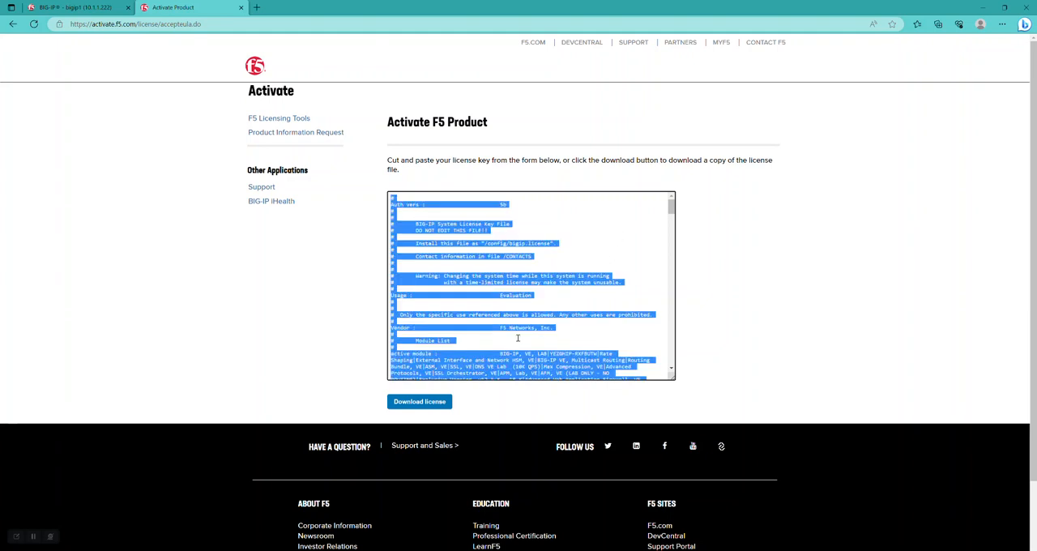
{"action": "left_click", "coordinate": [437, 408]}
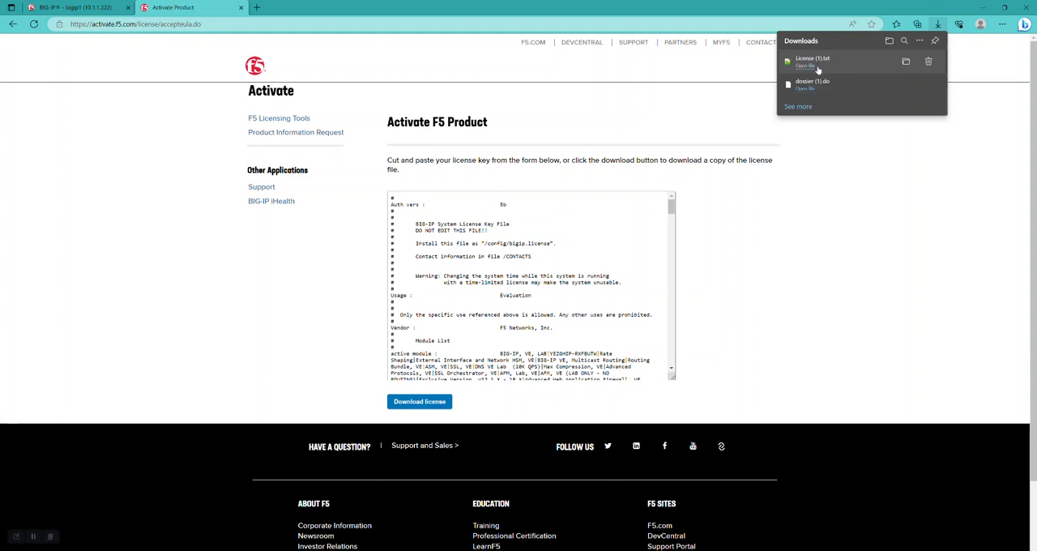
Return to the BIG-IP Setup Utility, choose License (1).txt as the Step 3 license file and submit it
{"action": "left_click", "coordinate": [76, 8]}
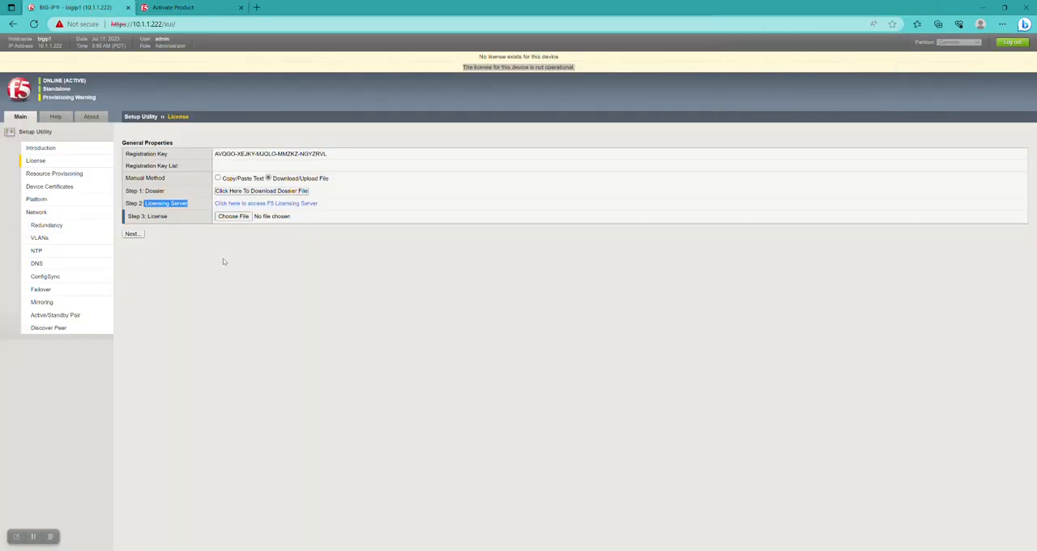
{"action": "left_click", "coordinate": [224, 262]}
{"action": "left_click", "coordinate": [231, 217]}
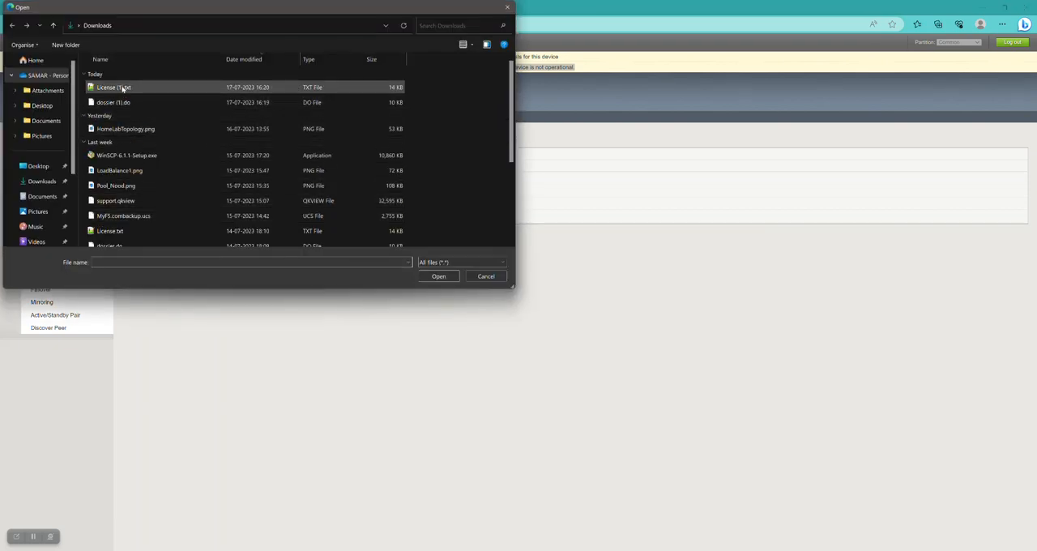
{"action": "left_click", "coordinate": [122, 89]}
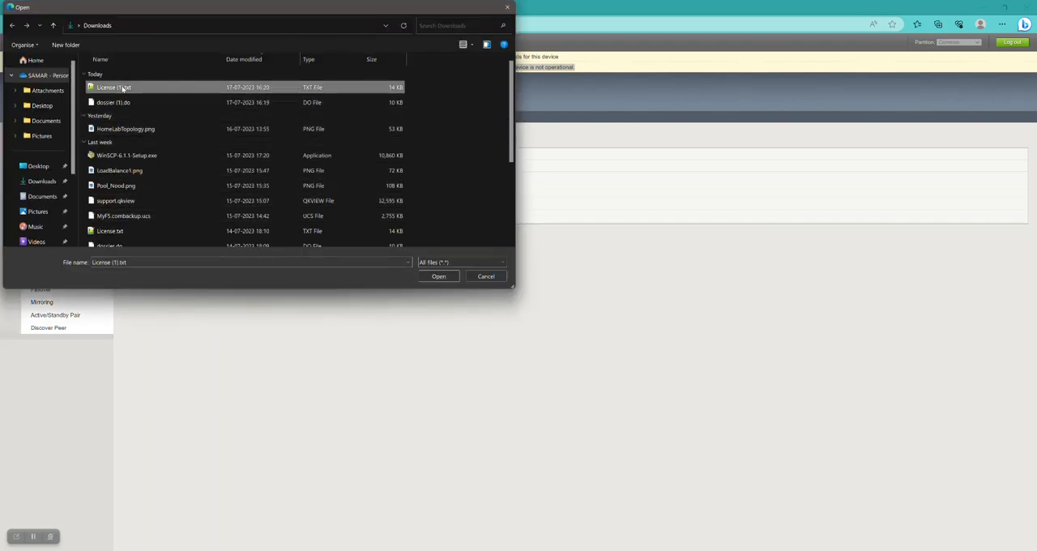
{"action": "left_click", "coordinate": [435, 275]}
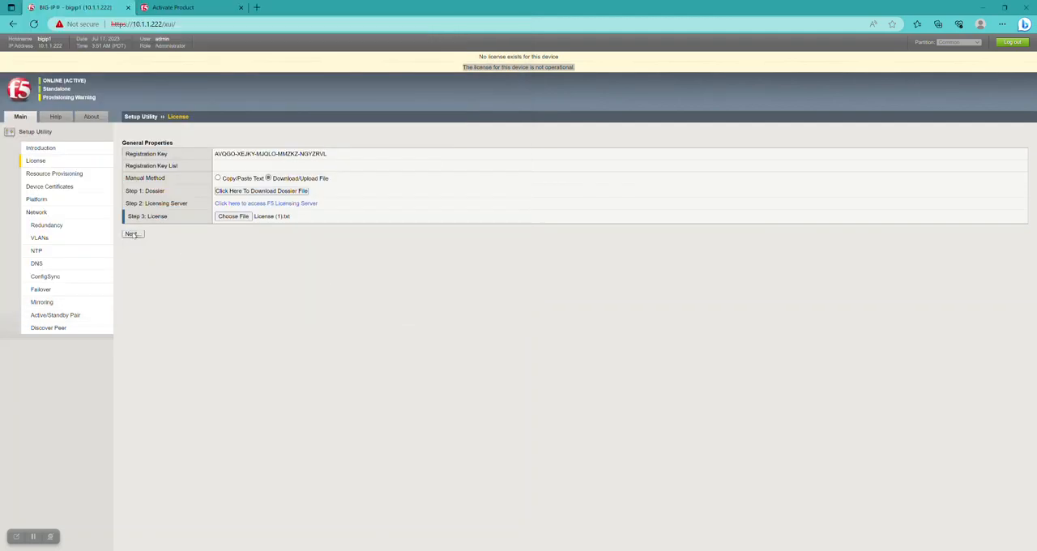
{"action": "left_click", "coordinate": [133, 234]}
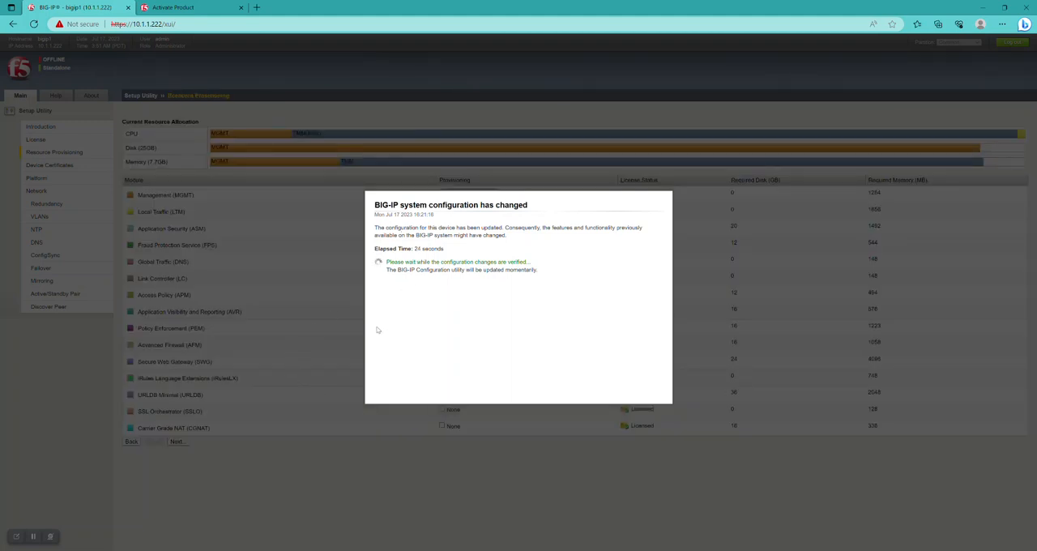
Continue once the configuration changes are verified, and accept resource provisioning with Management Small and Local Traffic (LTM) Nominal
{"action": "mouse_move", "coordinate": [182, 550]}
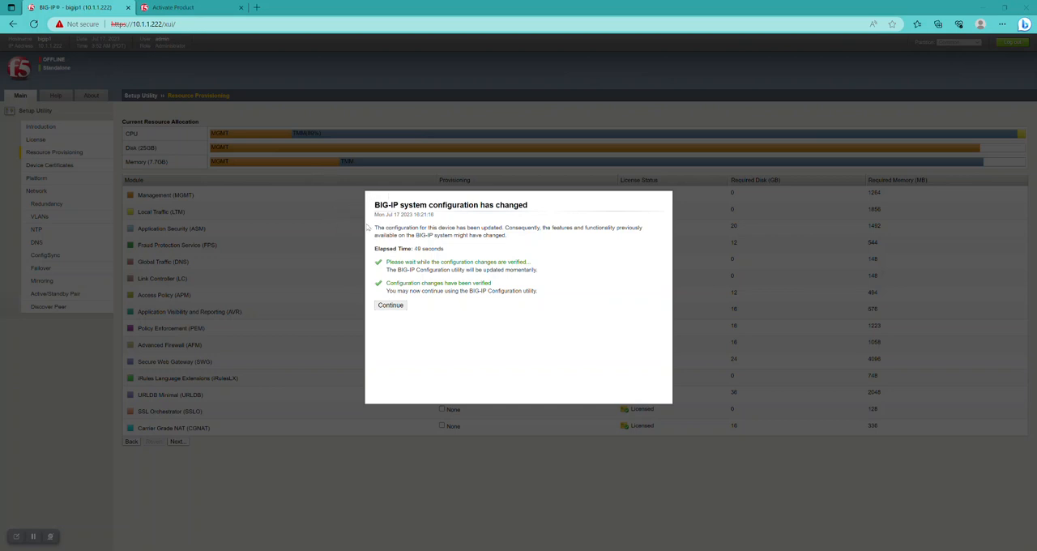
{"action": "left_click", "coordinate": [393, 305]}
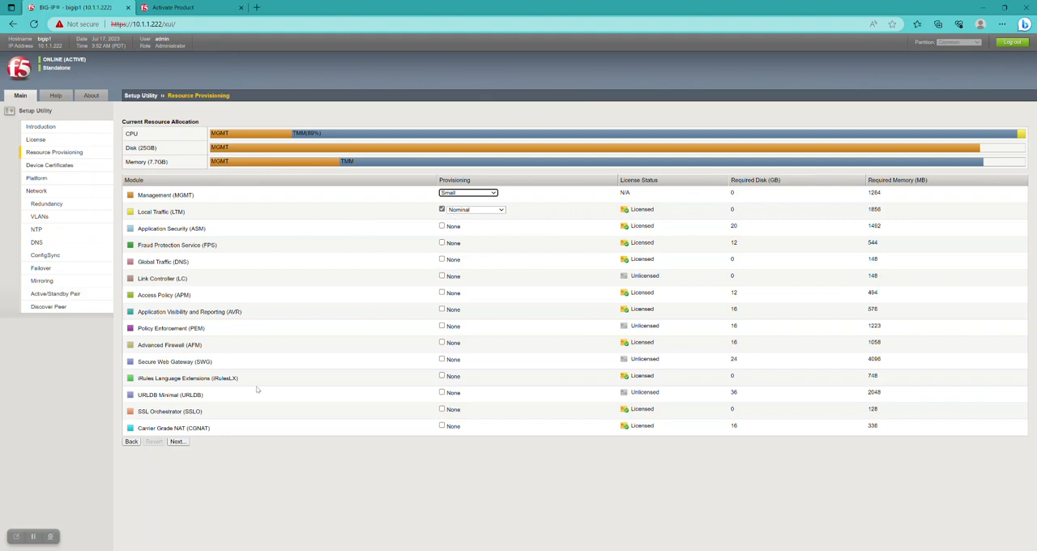
{"action": "left_click", "coordinate": [177, 442]}
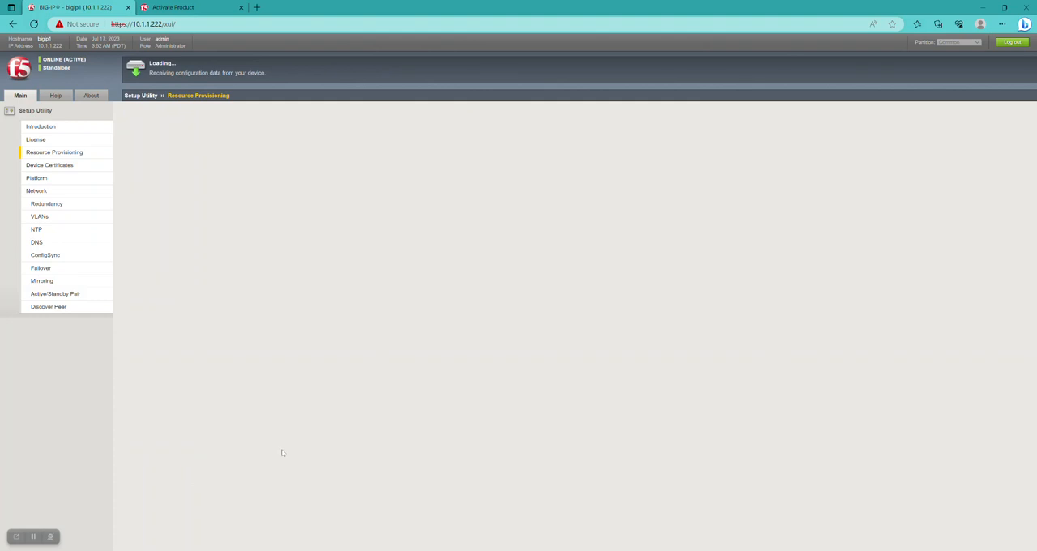